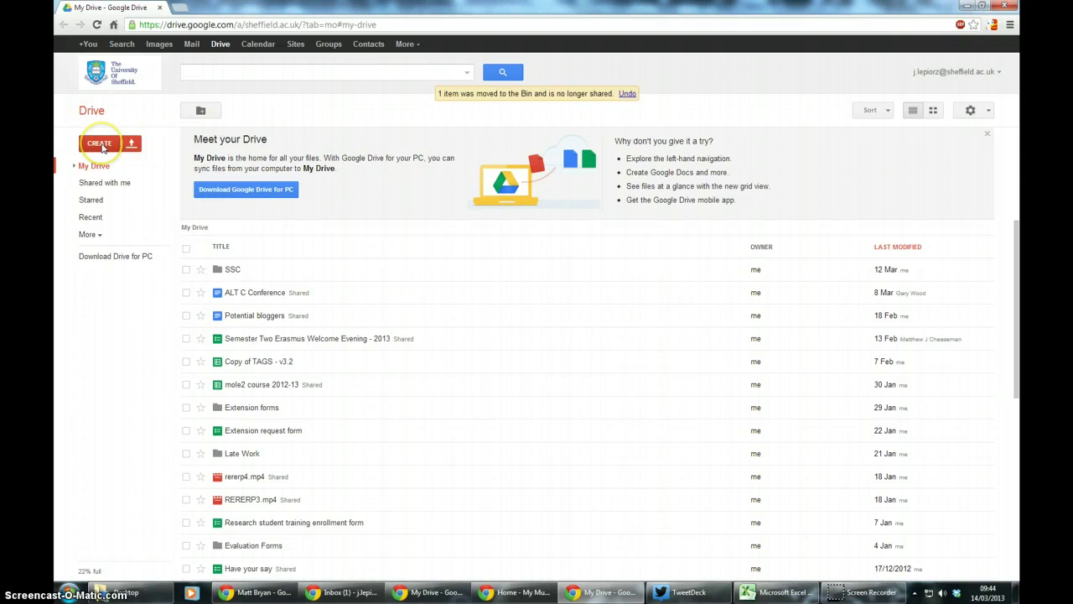
Step: Create a new blank form from Google Drive's Create menu
click(102, 147)
click(130, 271)
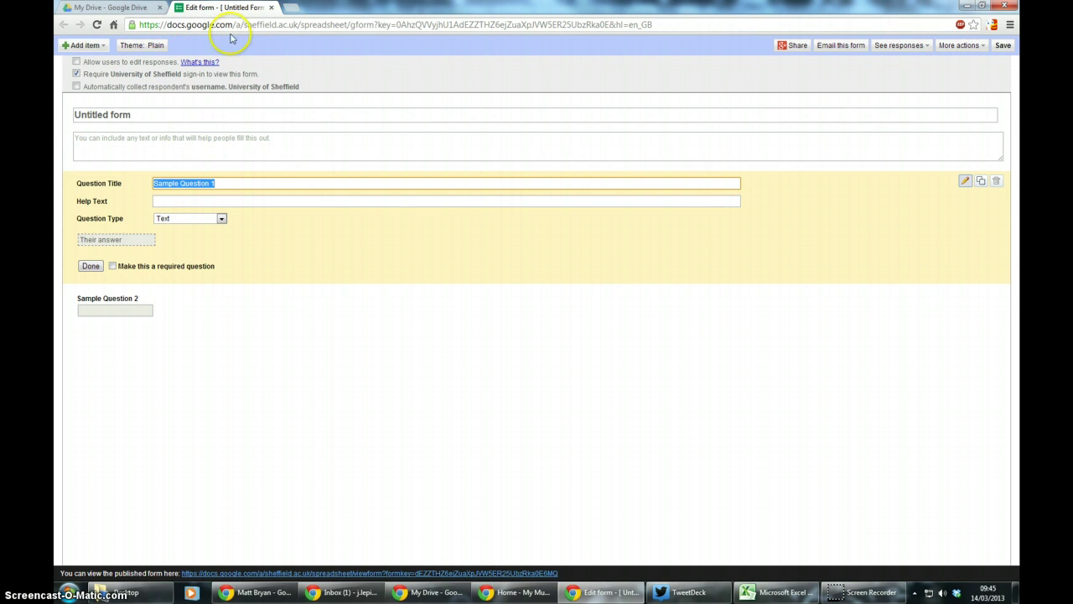
click(134, 48)
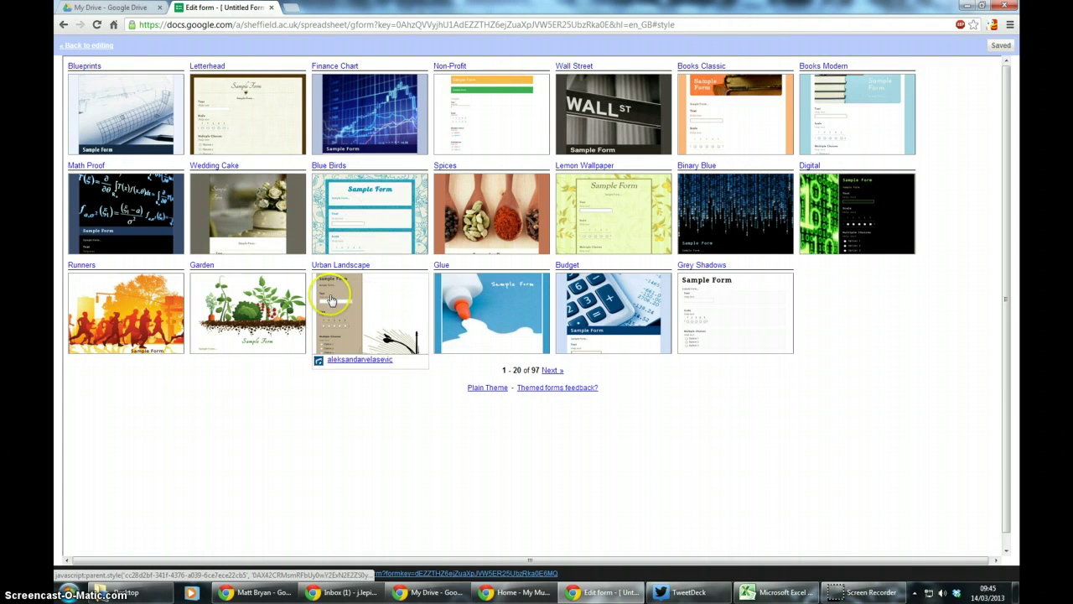
mouse_move(243, 222)
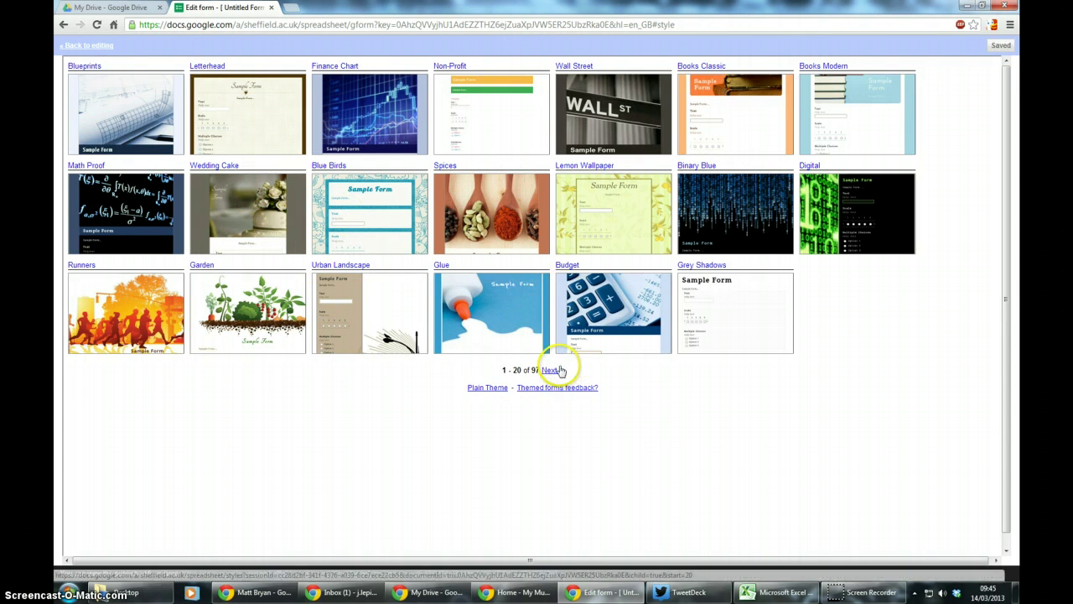
click(262, 208)
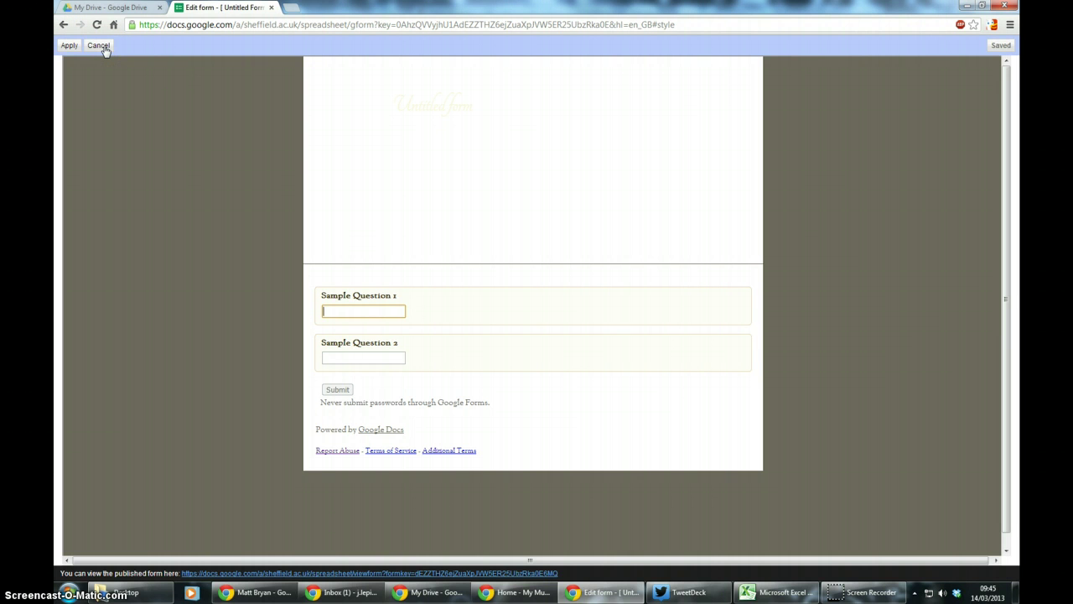
click(102, 47)
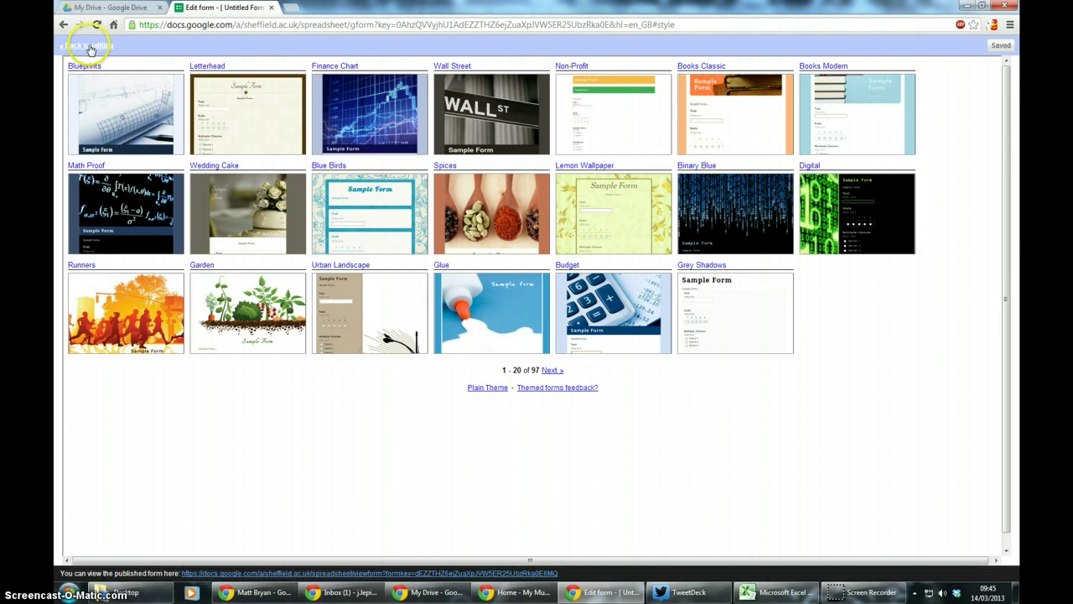
click(91, 47)
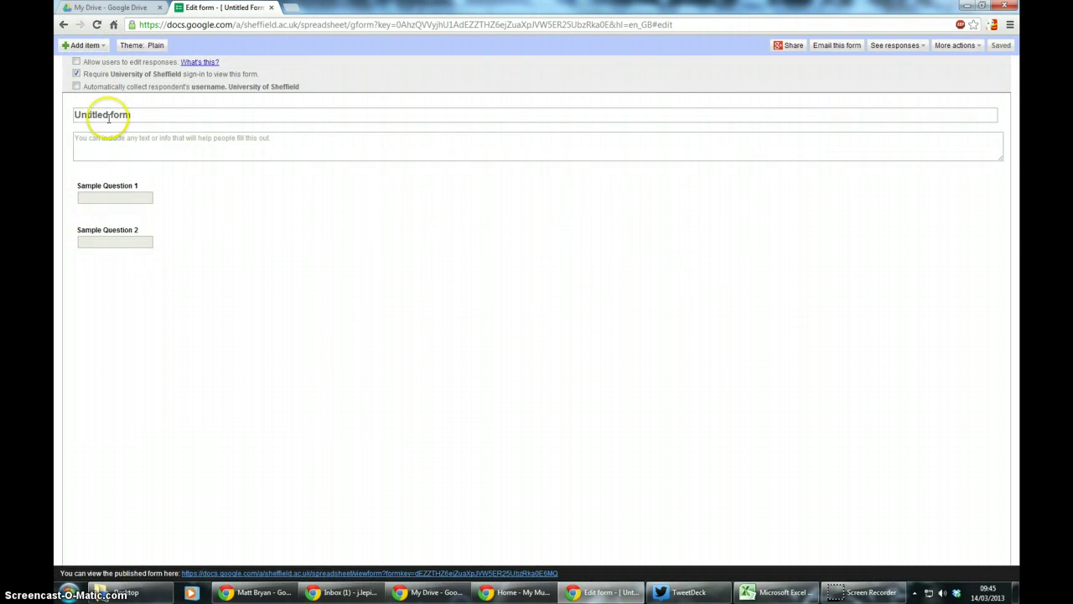
Step: Name the form 'Test Form', add the description 'This is test', and drag Sample Question 1 below Sample Question 2
click(144, 116)
text(Te)
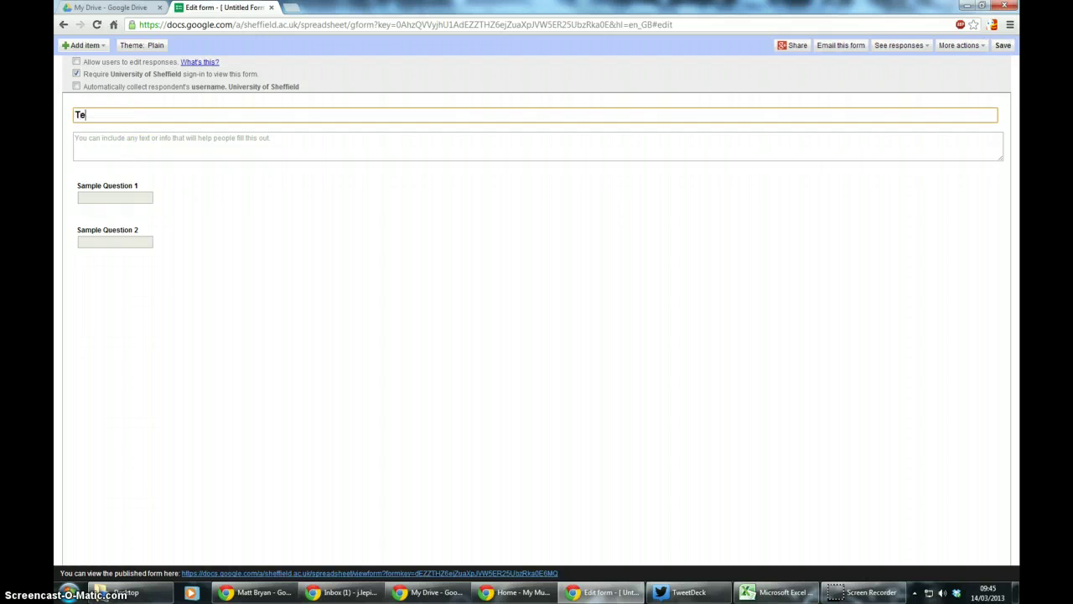
text(st Form)
click(142, 138)
text(This is test)
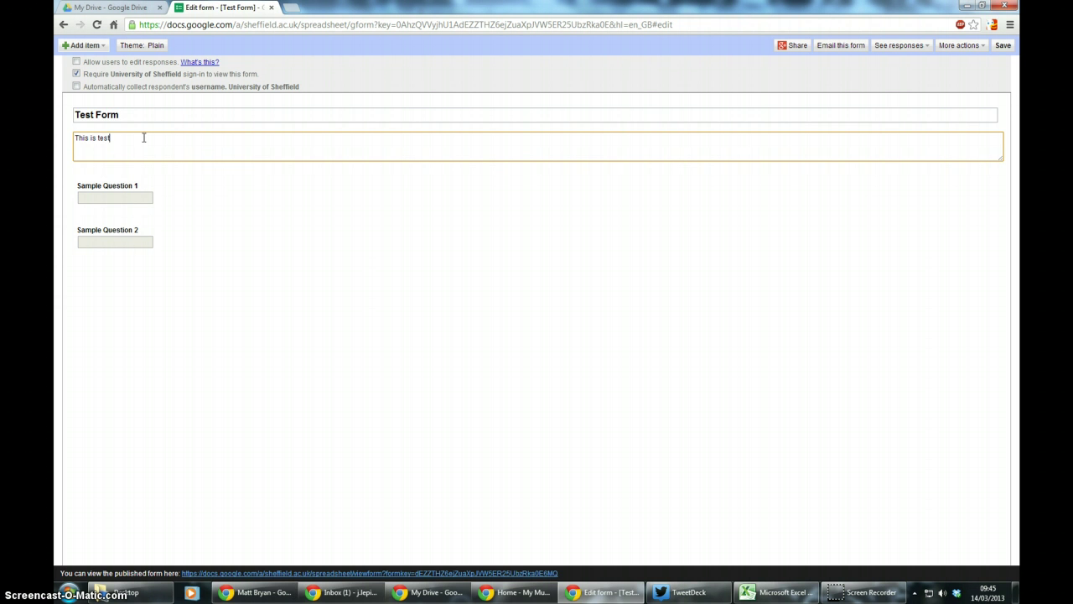
click(217, 247)
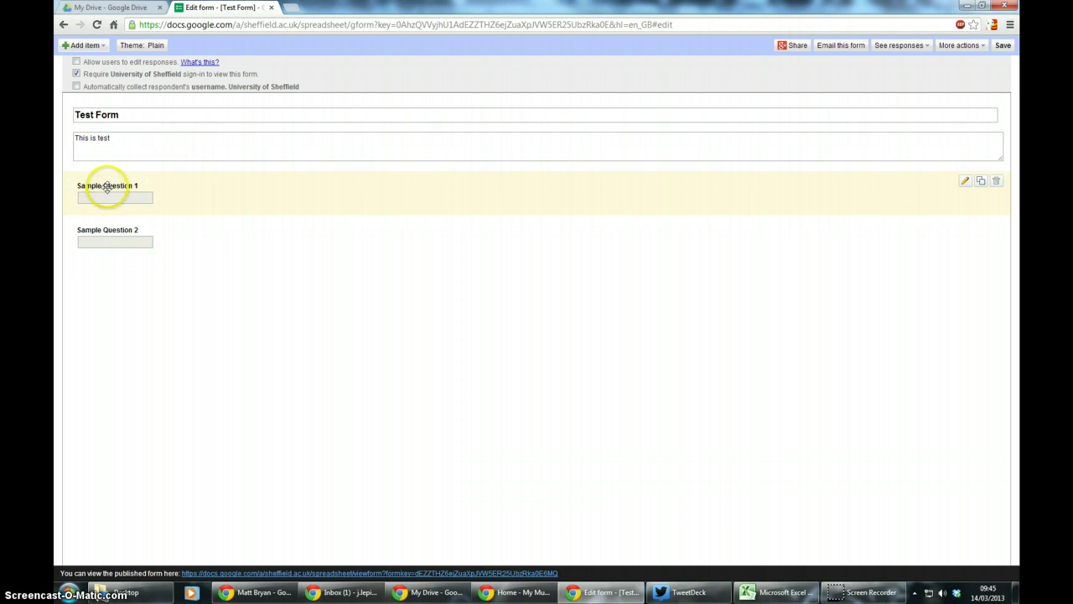
mouse_move(109, 183)
mouse_down()
mouse_move(112, 240)
mouse_move(115, 175)
mouse_up()
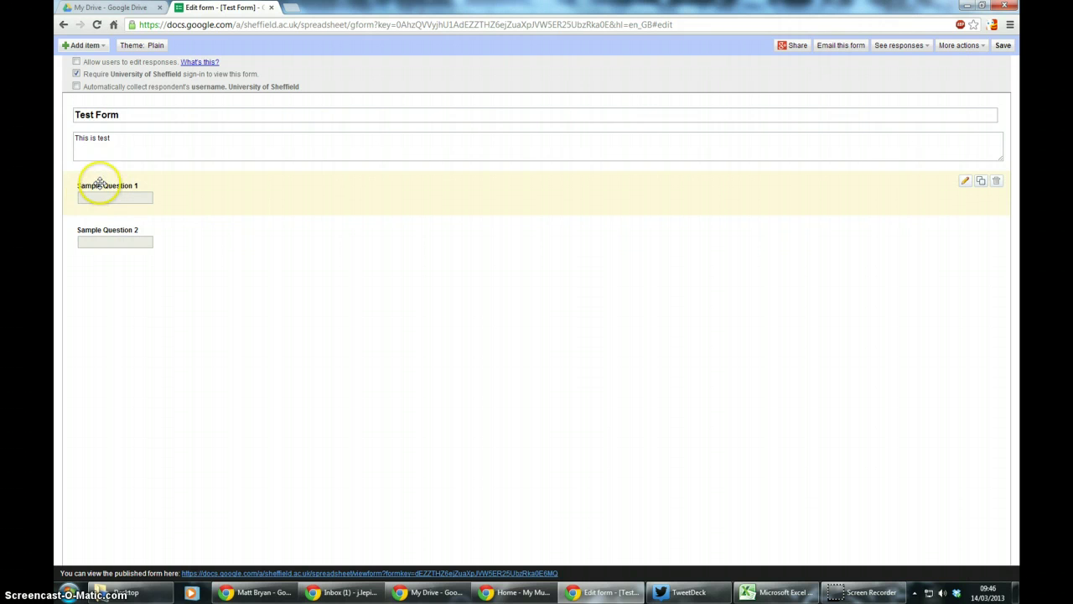
drag(96, 187, 113, 238)
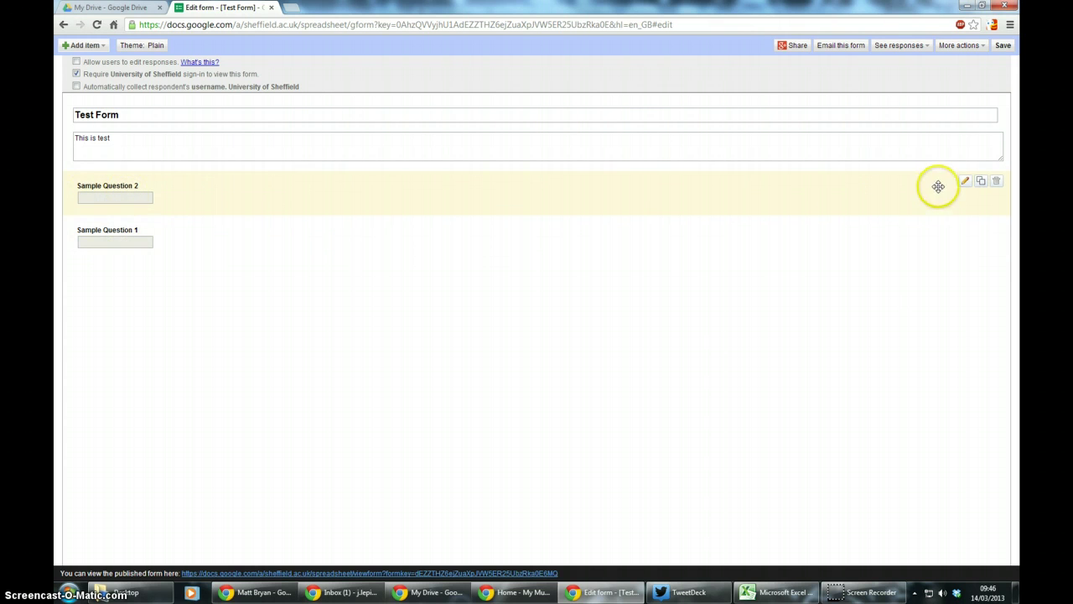
Step: Retitle Sample Question 2 as 'Do you like Irn Bru?'
click(965, 185)
drag(221, 183, 92, 183)
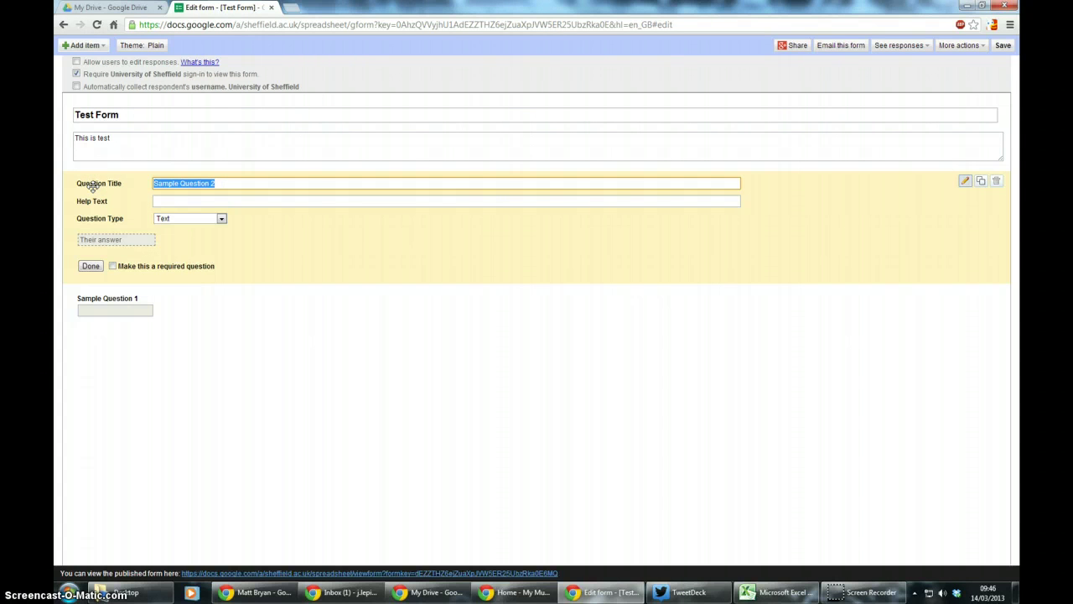
text(Do you like Irn Bru?)
Step: Try the Text, Paragraph text, Multiple choice and Checkboxes question types
click(168, 217)
click(175, 232)
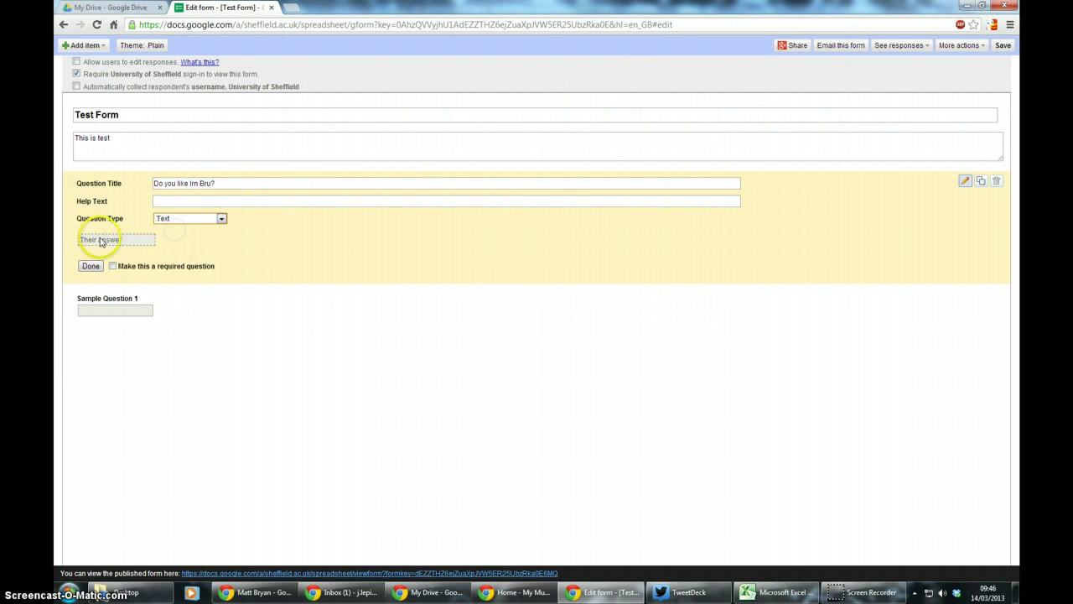
click(175, 219)
click(177, 237)
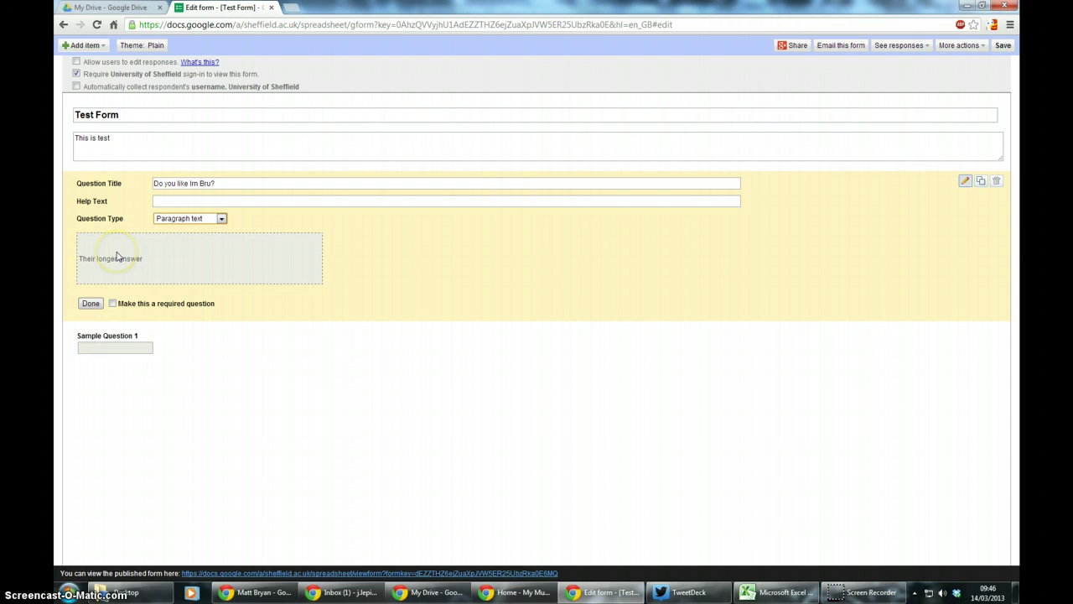
click(128, 250)
click(180, 218)
click(178, 248)
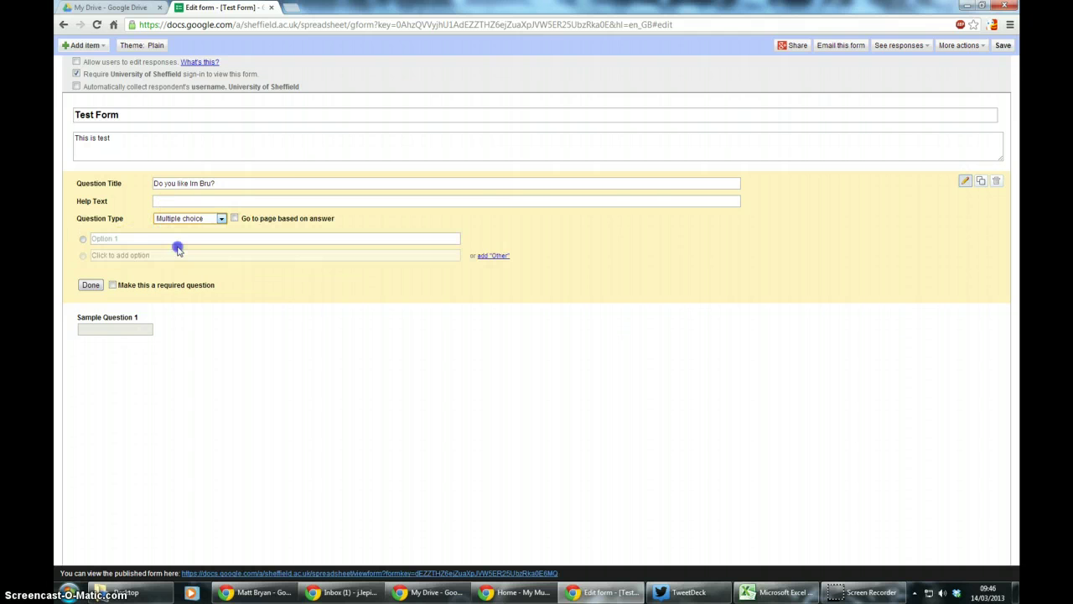
click(180, 219)
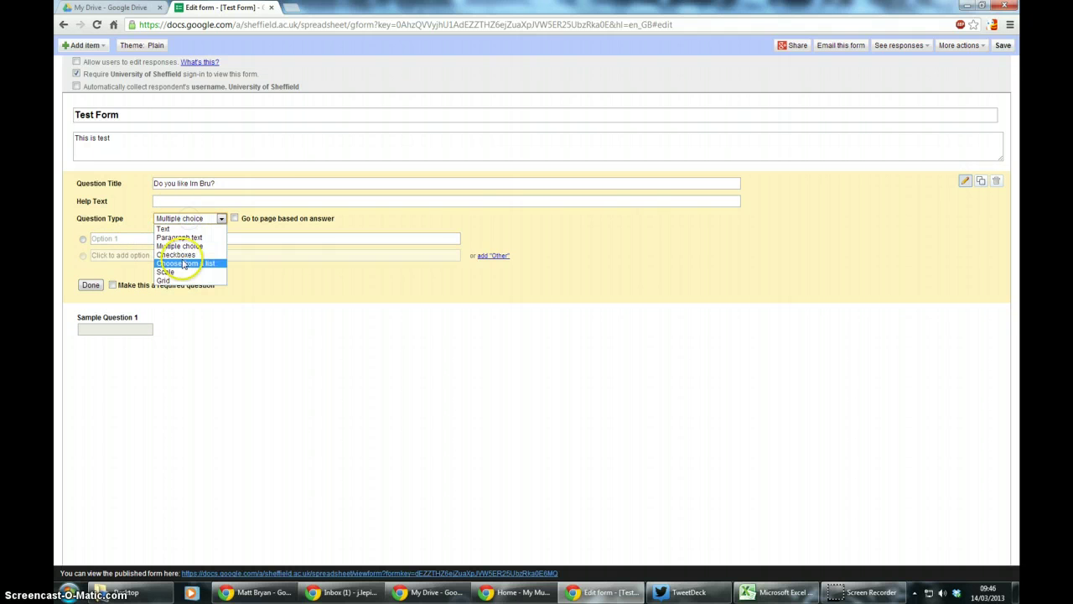
click(185, 255)
Step: Try Choose from a list and a 1–6 Scale, then set the question to Grid
click(184, 219)
click(183, 262)
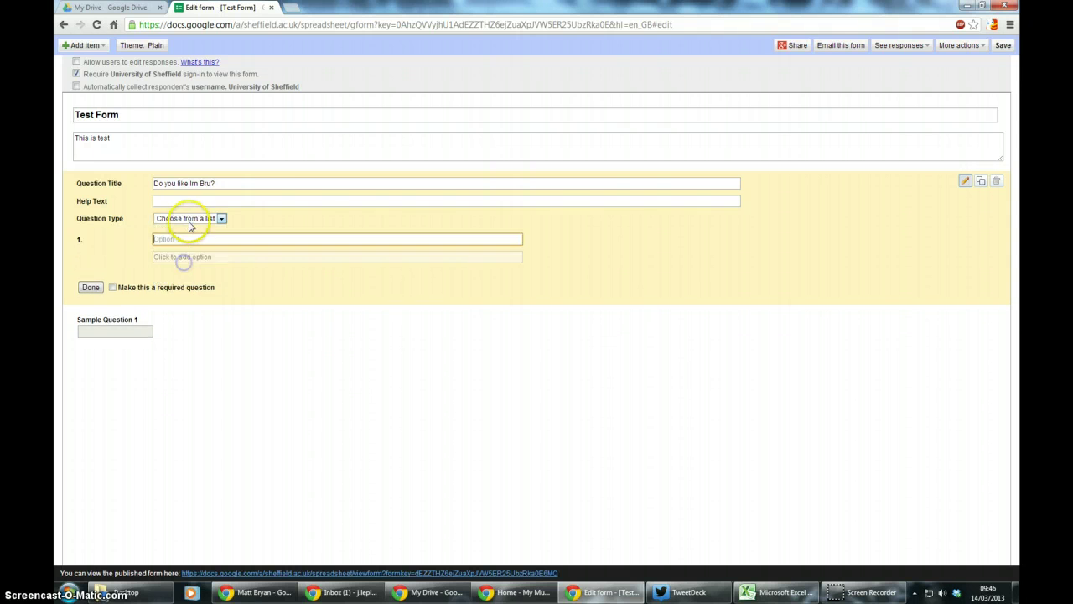
click(184, 219)
click(186, 267)
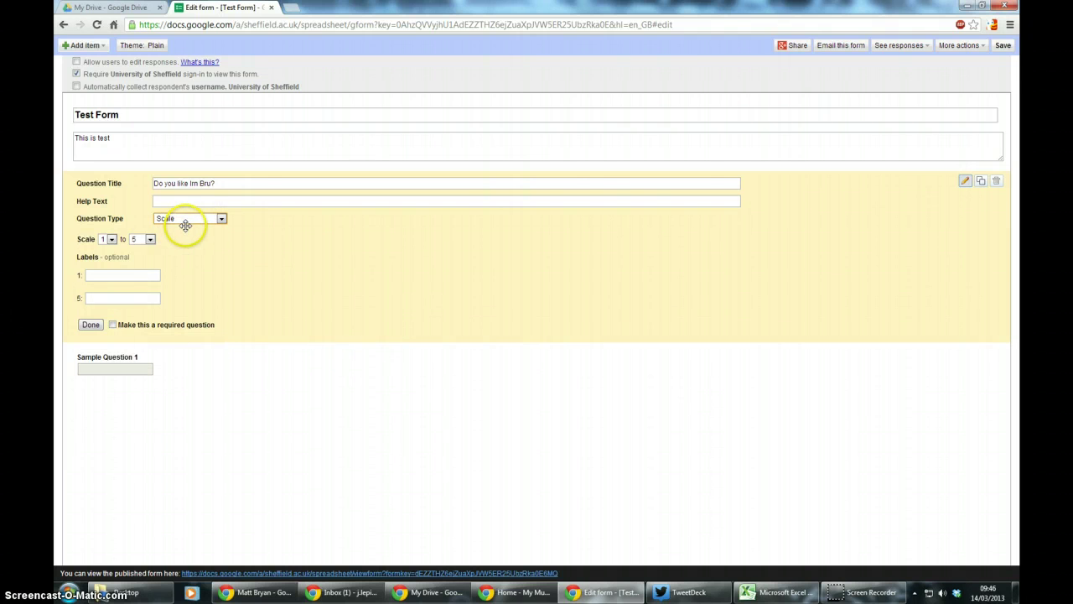
click(139, 239)
click(144, 308)
click(203, 218)
click(188, 274)
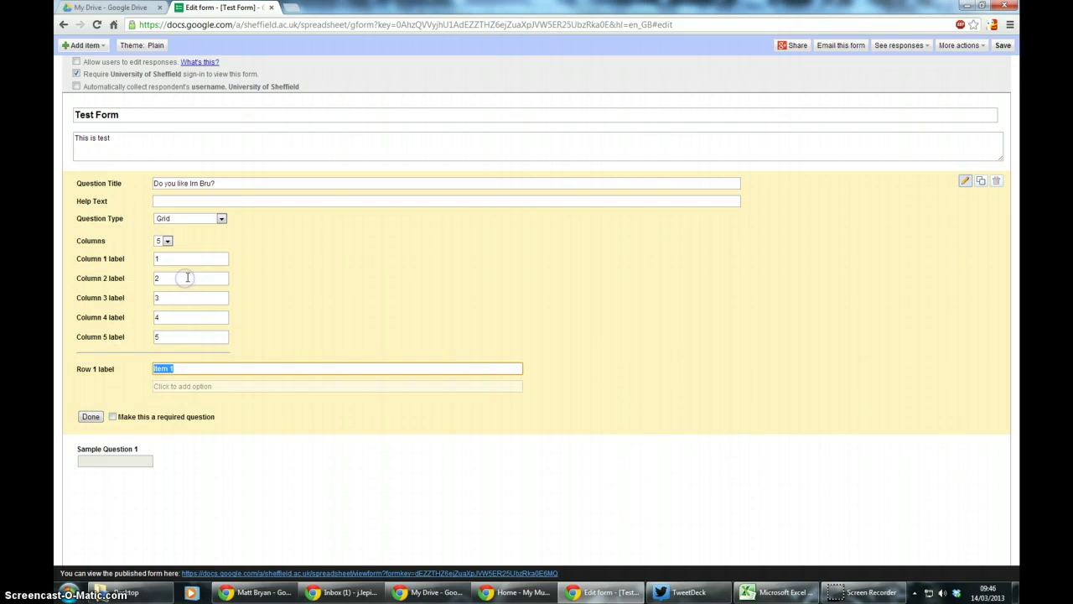
click(192, 219)
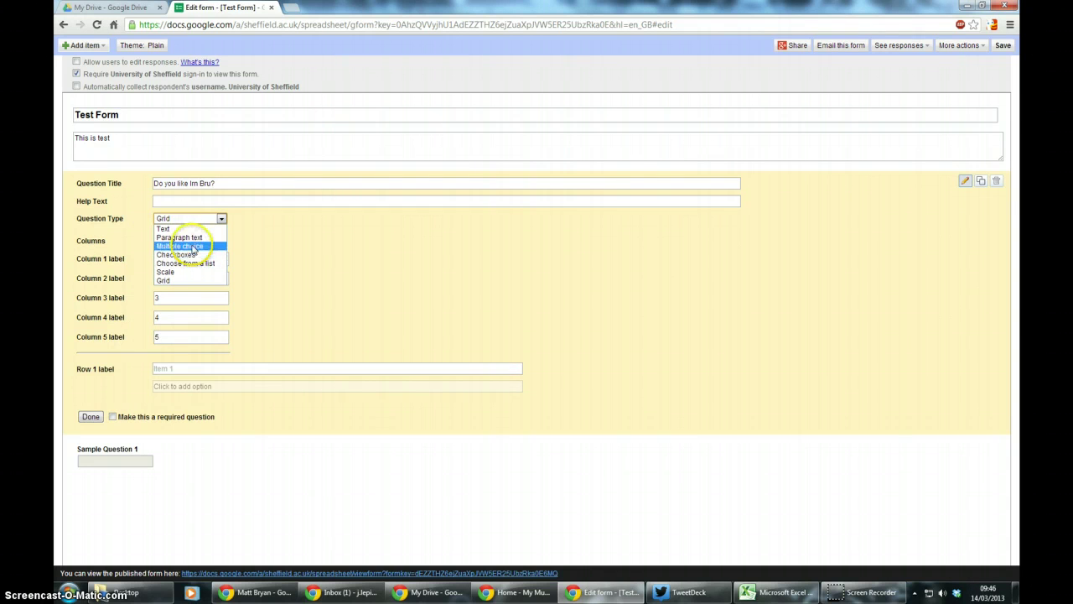
Step: Switch the question to Multiple choice with answer options Yes and No
click(194, 246)
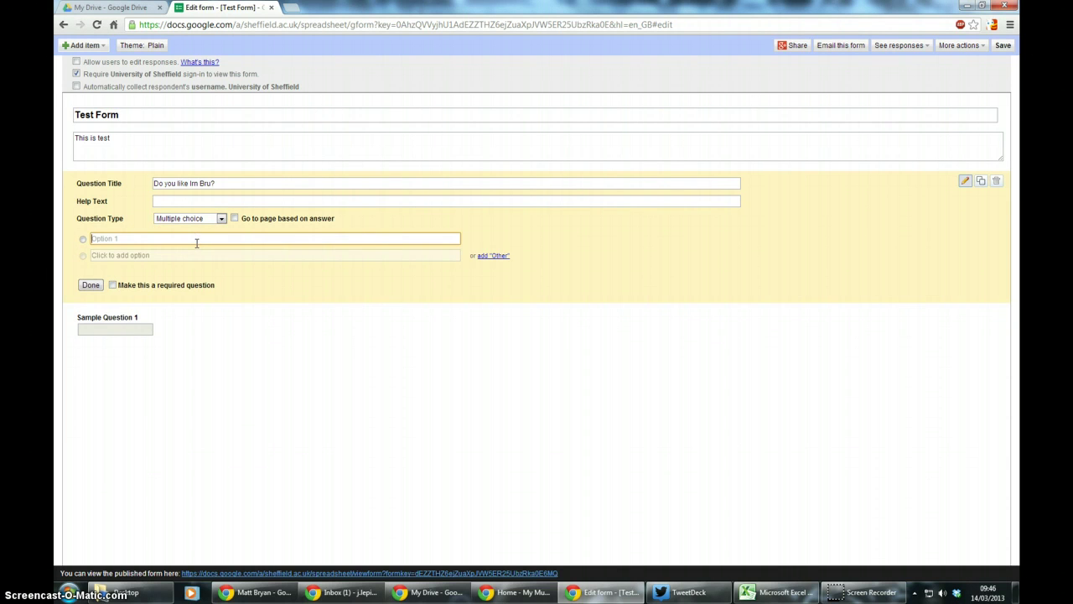
text(Yes)
key(Return)
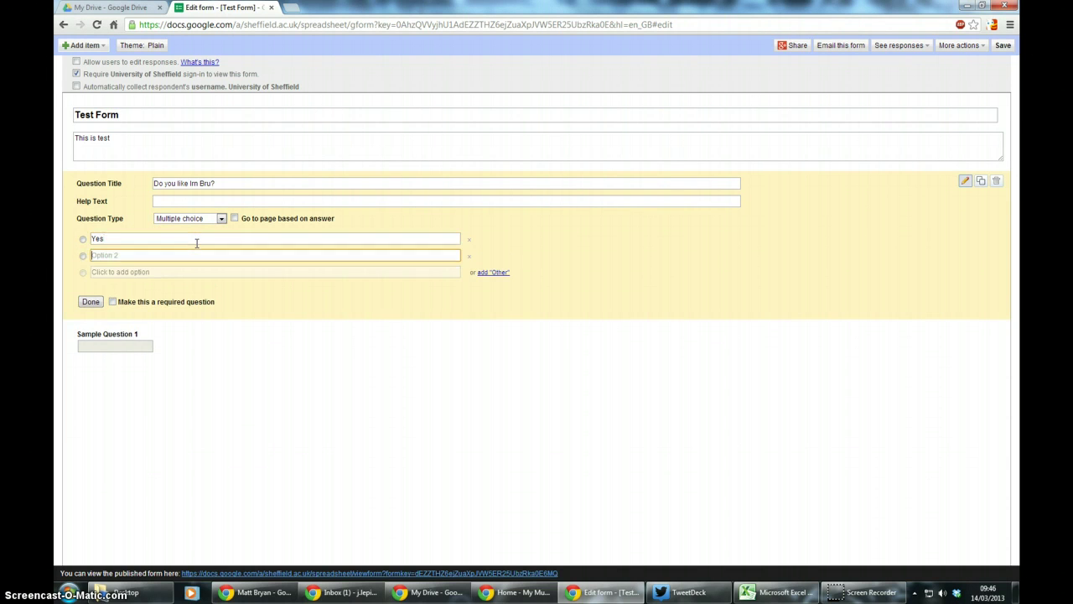
text(No)
key(Return)
key(Return)
key(Return)
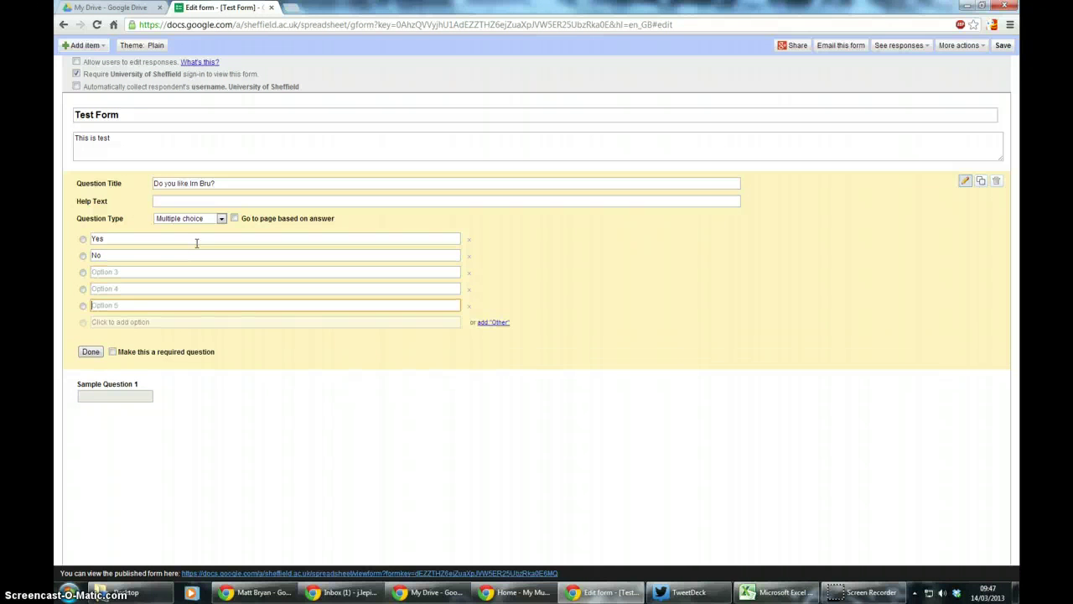
key(Return)
key(Return)
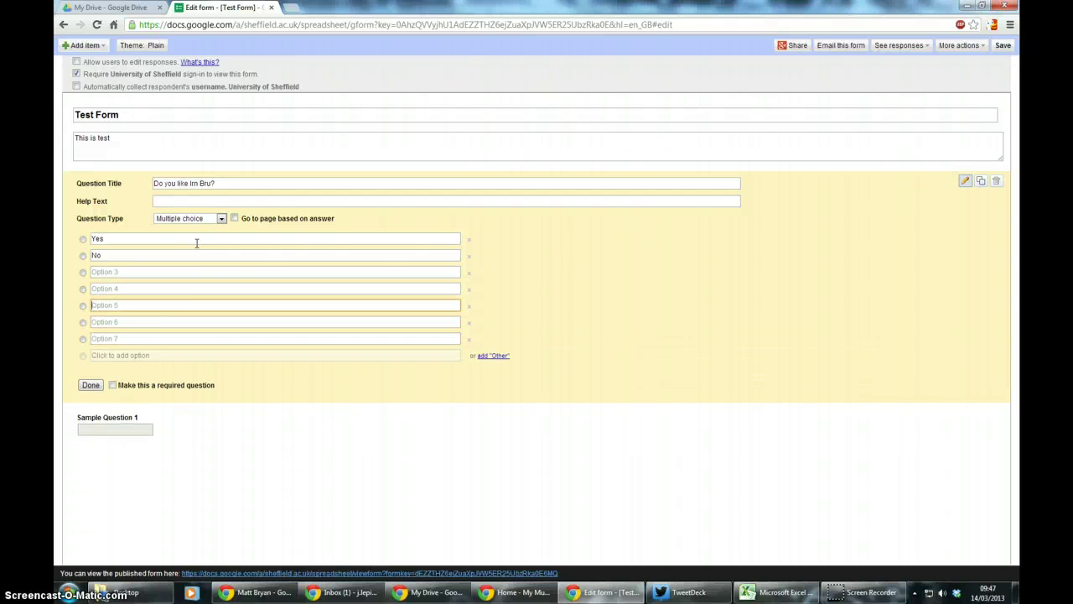
click(181, 334)
click(160, 354)
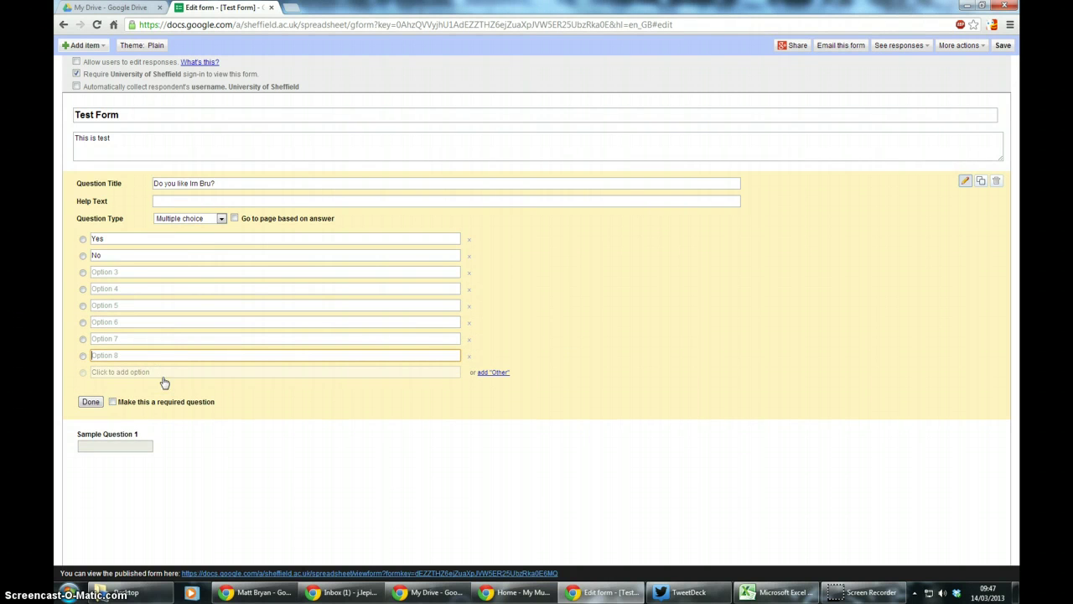
click(164, 373)
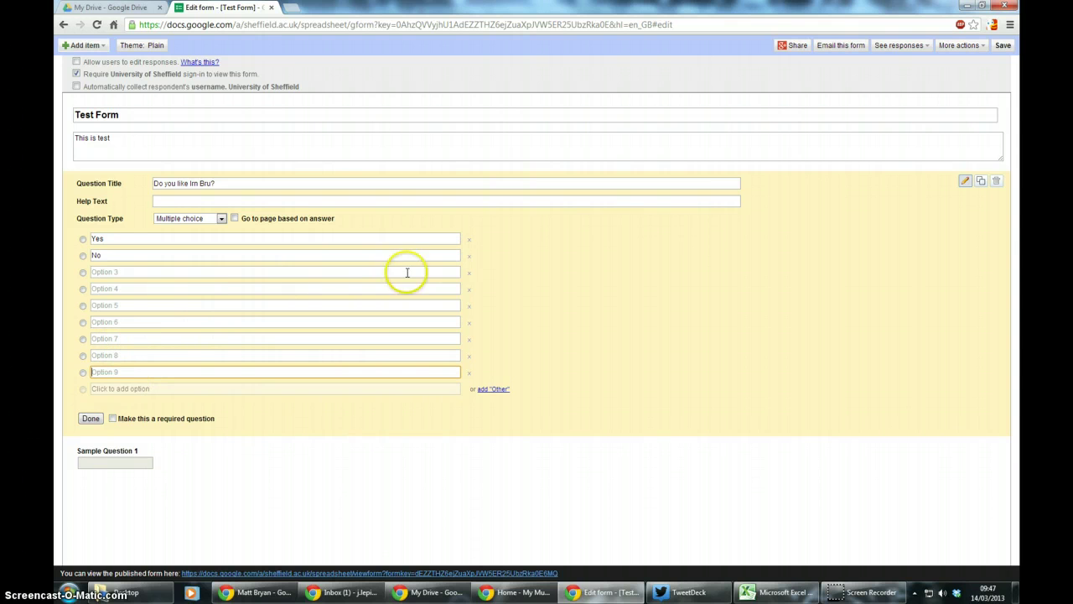
Step: Delete the extra empty option rows, leaving only Yes and No, and finish editing
click(469, 272)
click(469, 273)
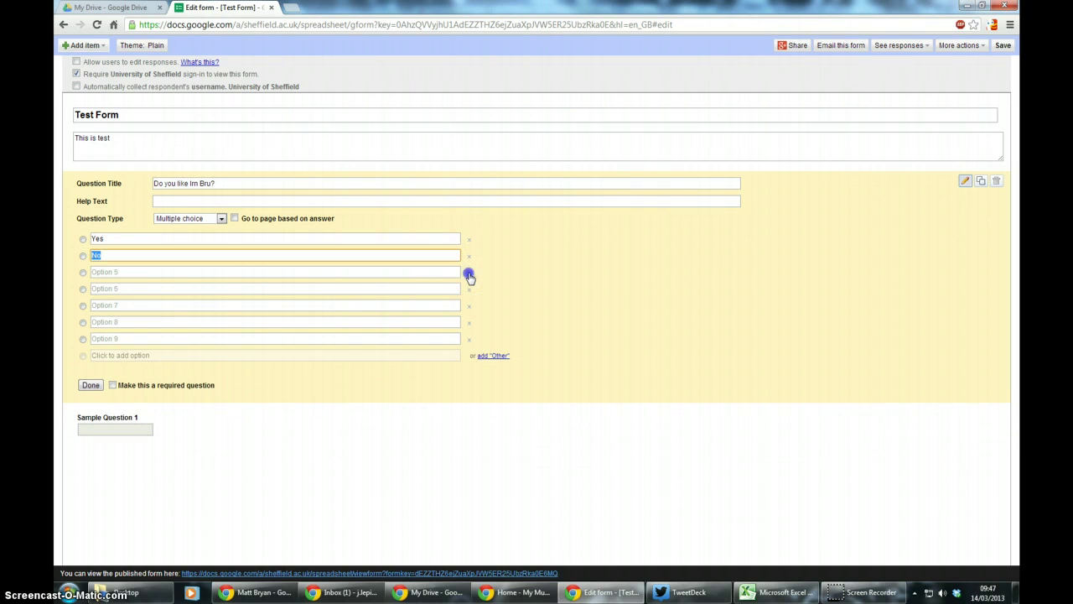
click(469, 272)
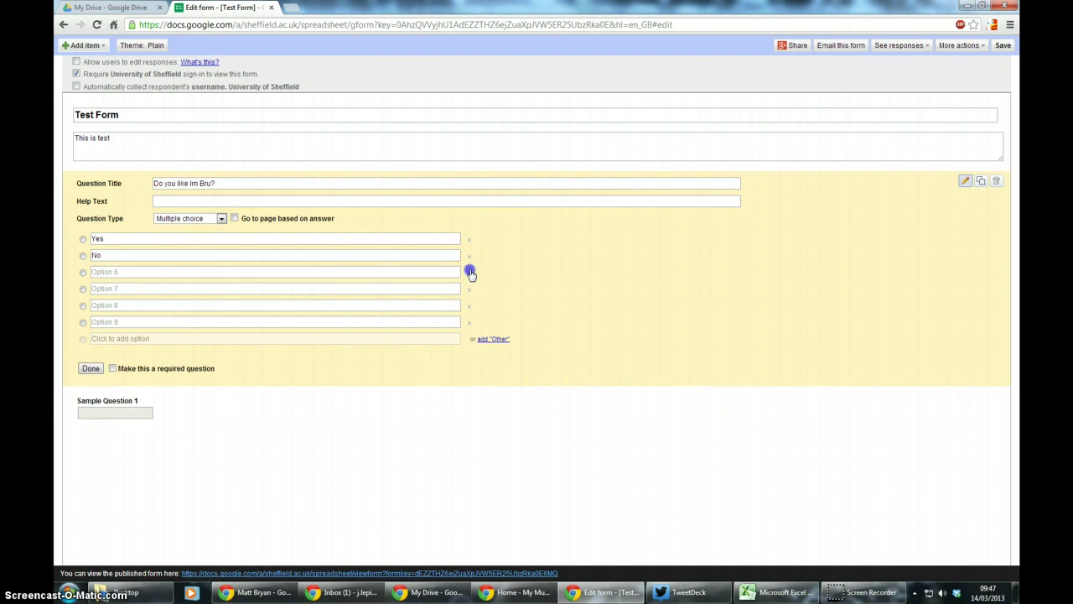
click(468, 272)
click(468, 273)
click(468, 272)
click(468, 273)
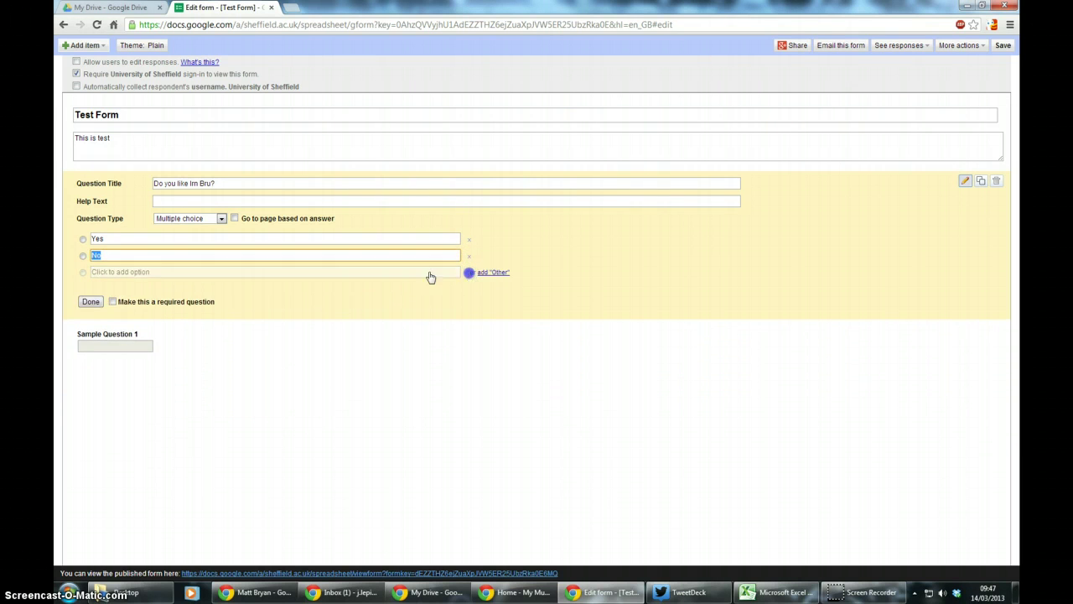
click(90, 302)
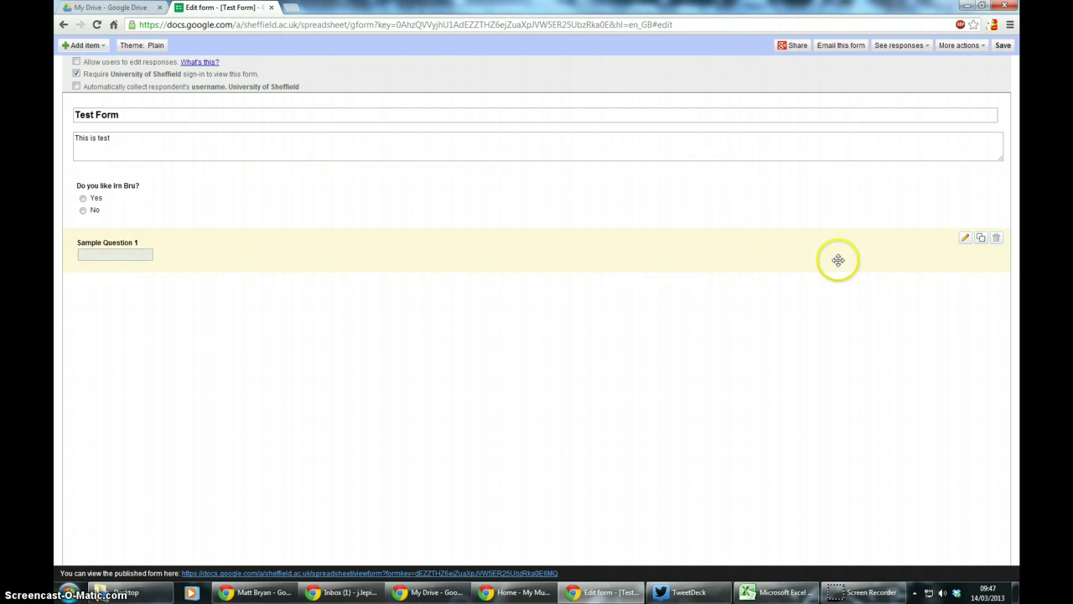
Step: Delete Sample Question 1 and confirm discarding it
click(998, 239)
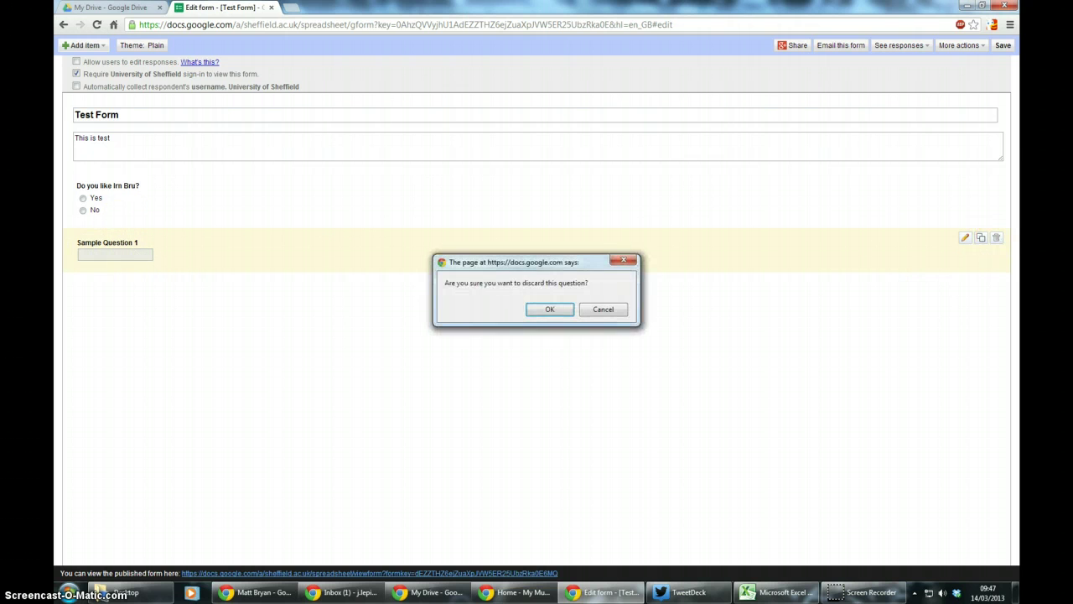
click(560, 303)
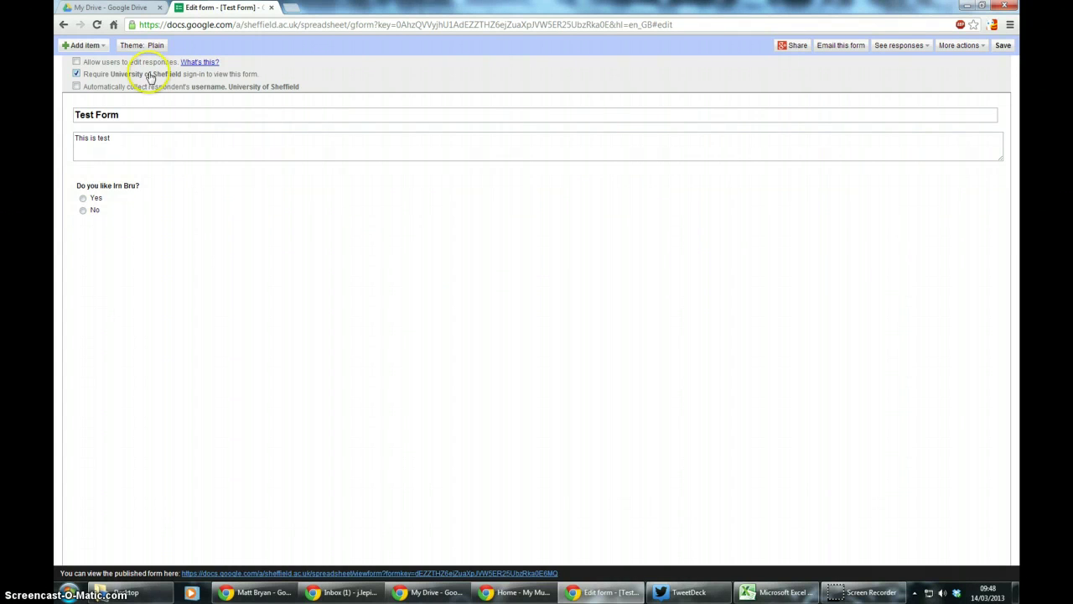
Step: Add a multiple-choice question 'What day is it today?' with options Thursday and Friday
click(89, 45)
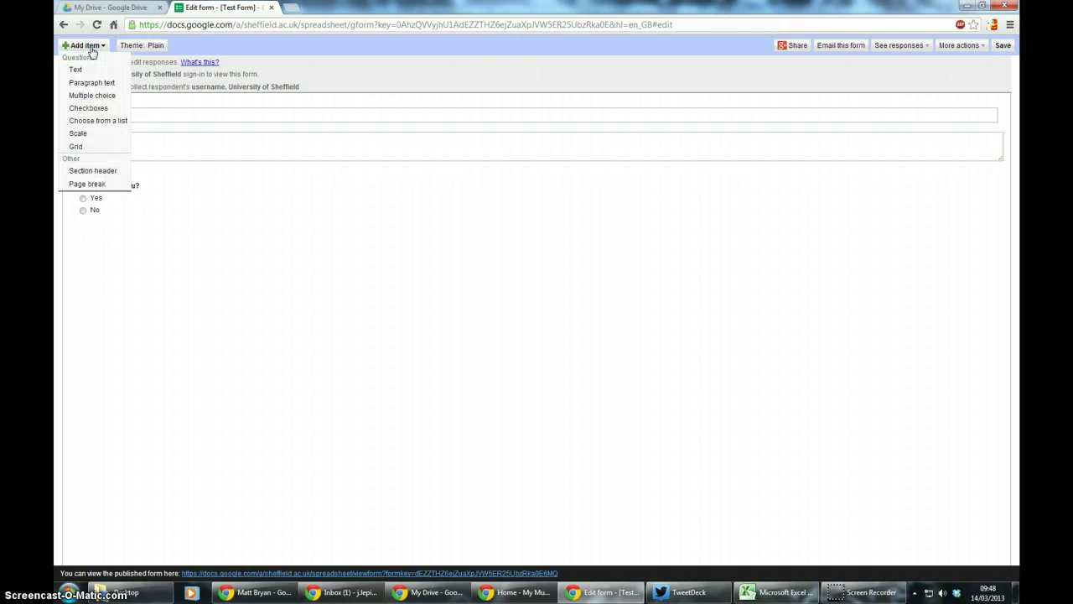
click(95, 97)
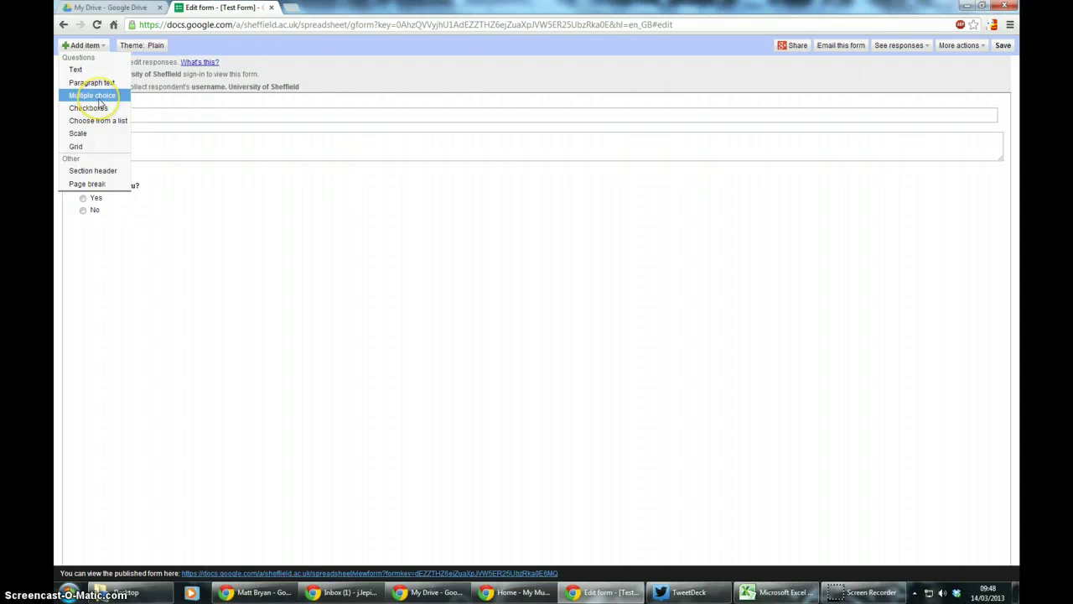
click(188, 240)
text(W)
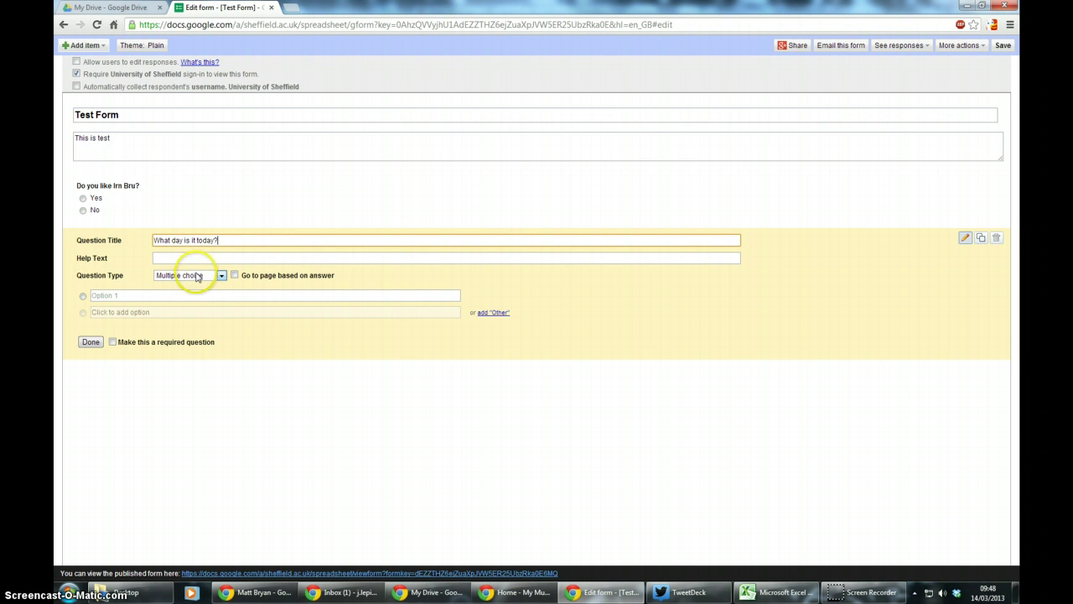
click(174, 297)
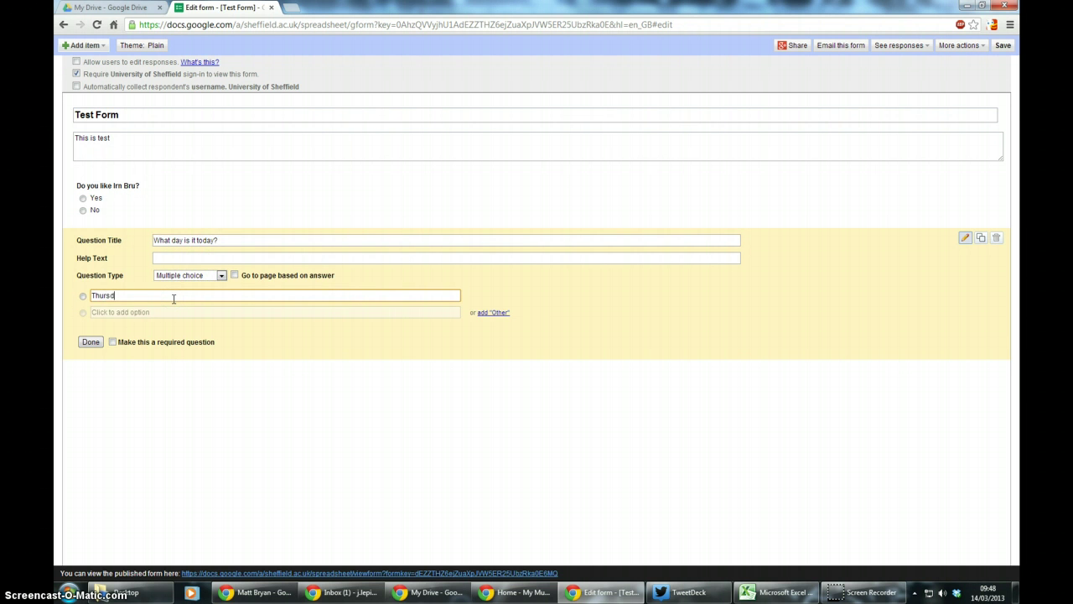
key(Return)
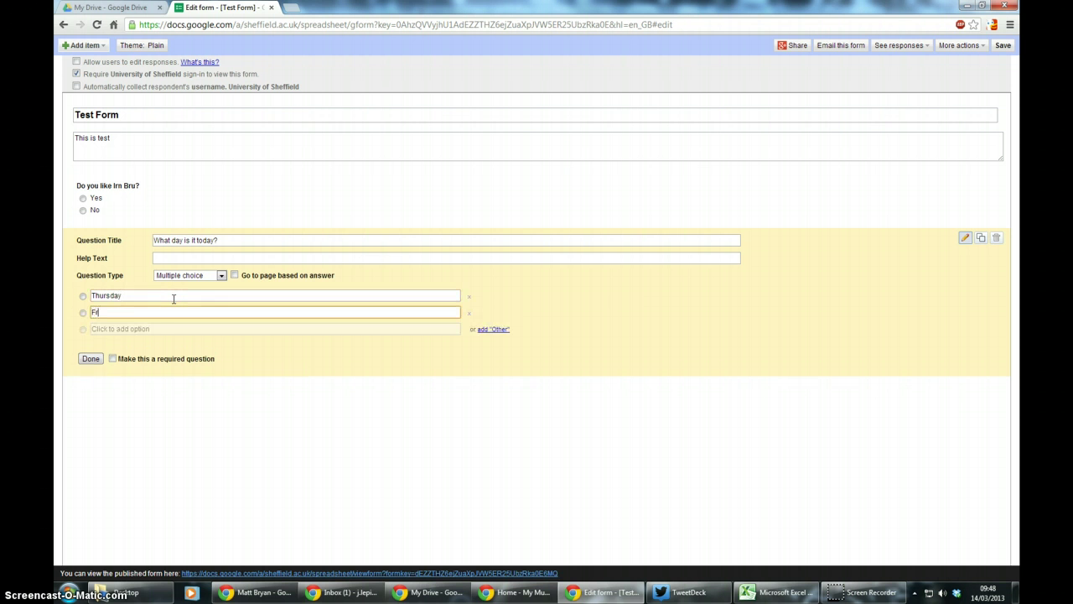
click(113, 328)
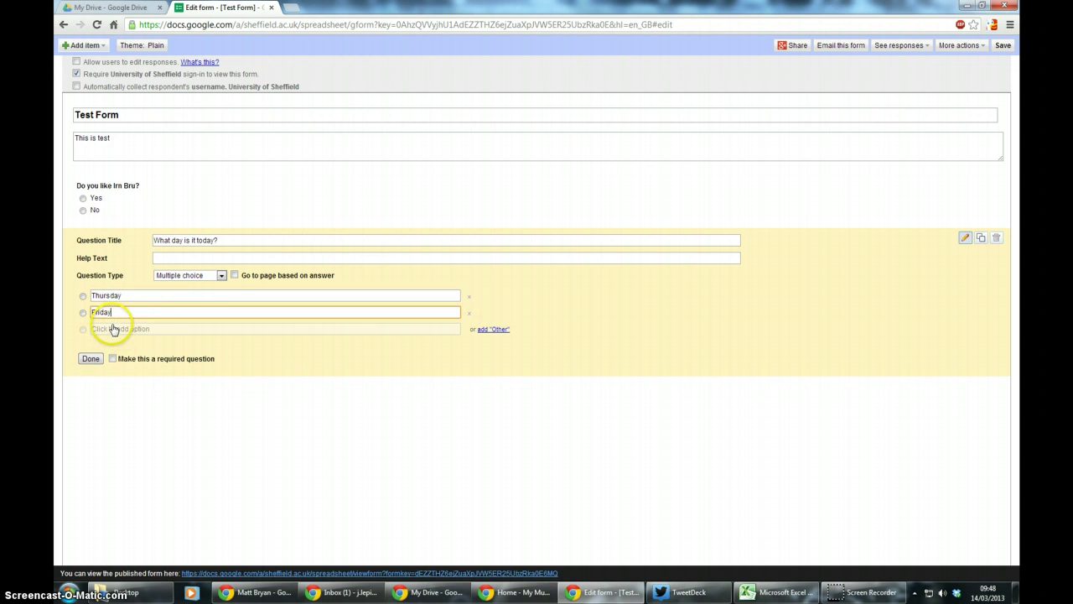
click(144, 313)
click(125, 360)
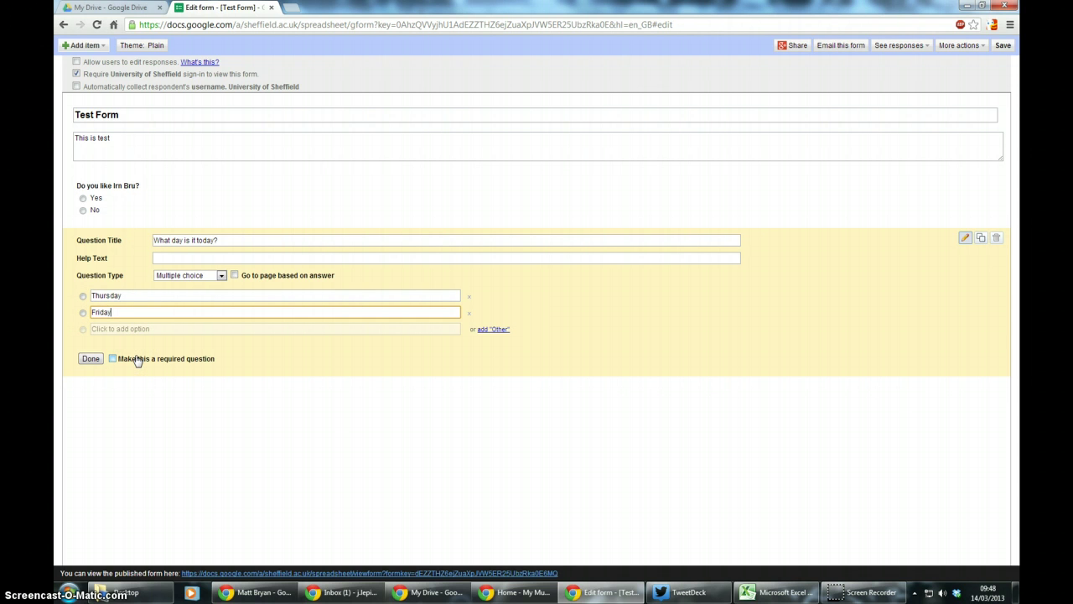
click(119, 362)
Step: Make the day question required, leaving 'Go to page based on answer' turned off
click(119, 361)
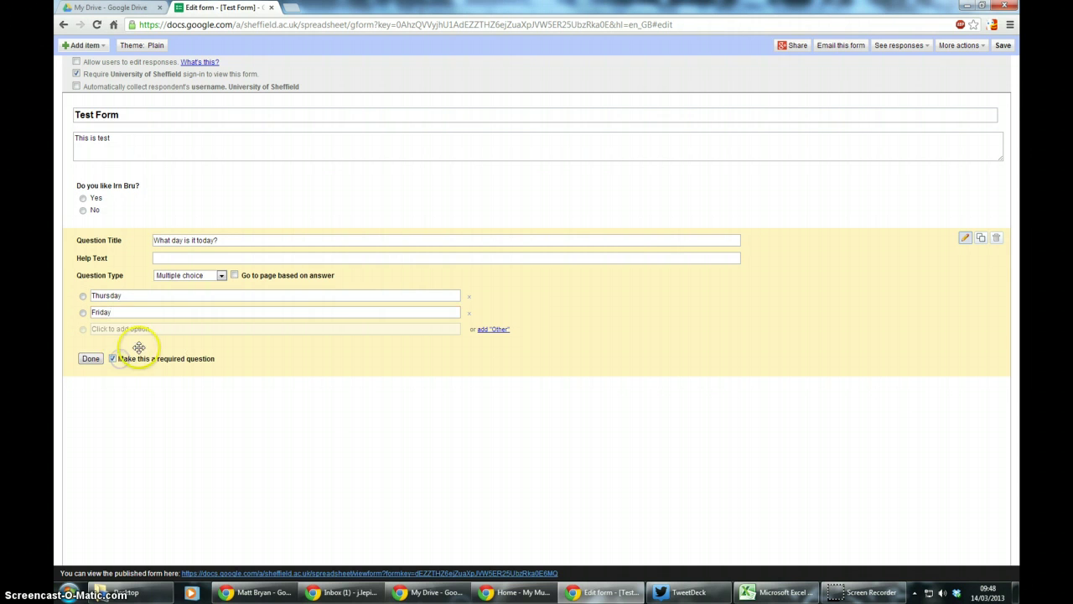
click(236, 277)
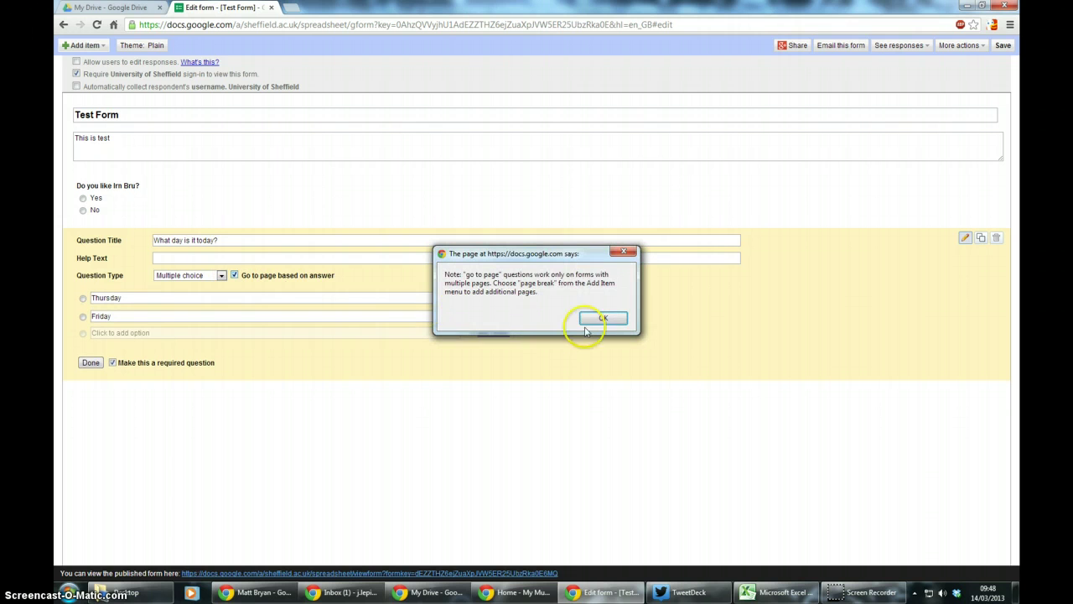
click(605, 320)
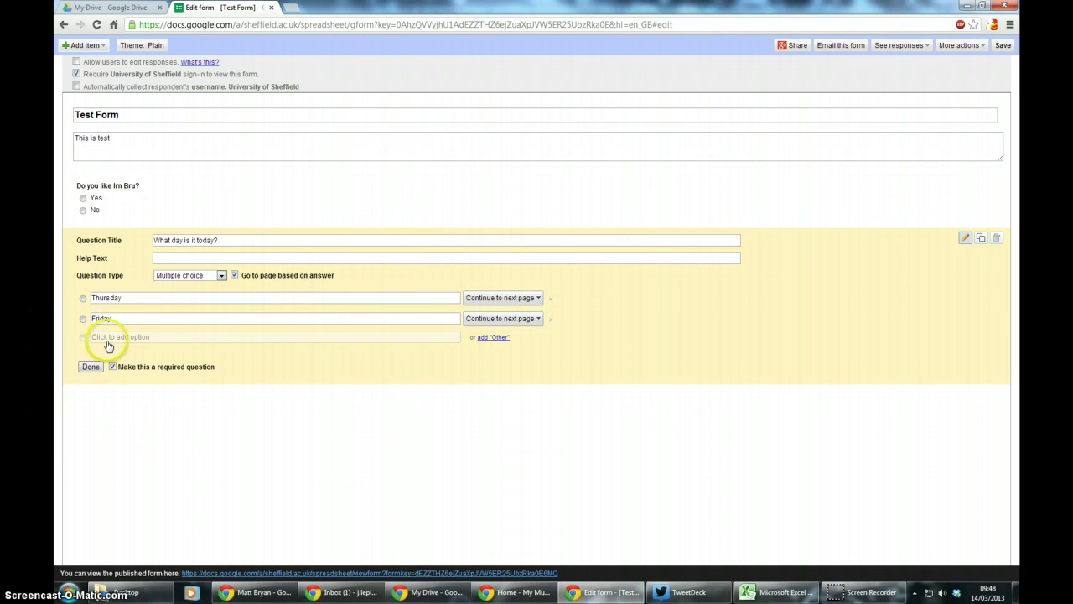
click(234, 275)
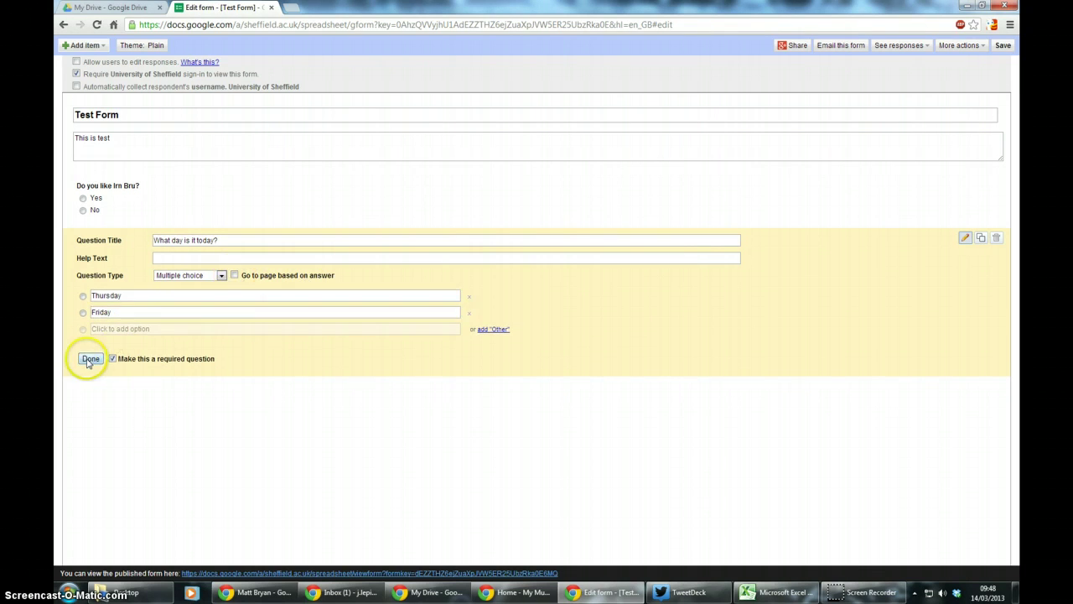
Step: Add a page break creating page 2 titled 'Thursaday' with a placeholder description
click(90, 358)
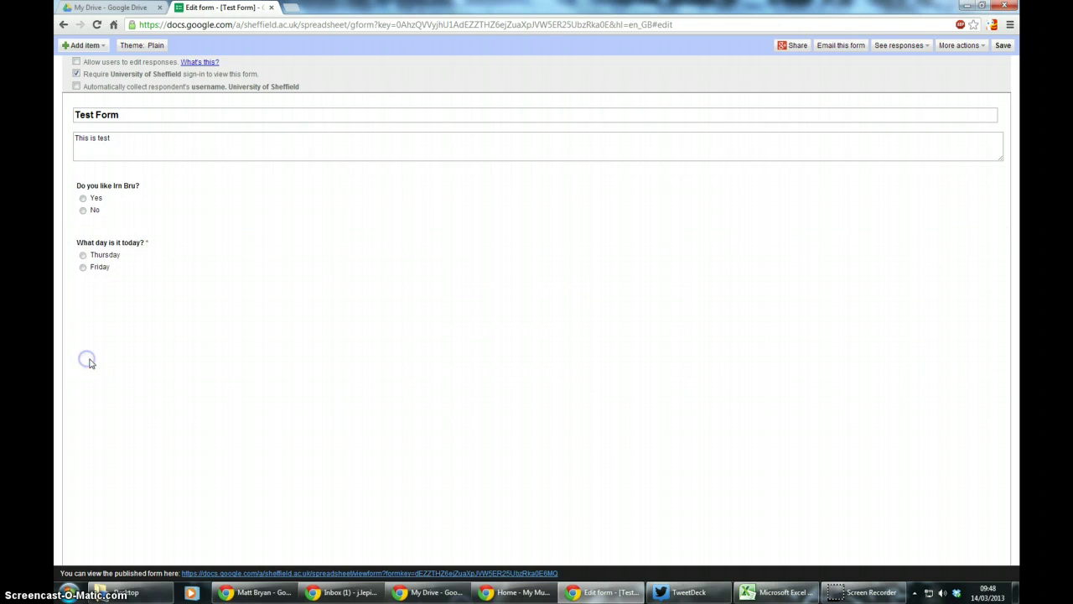
click(82, 46)
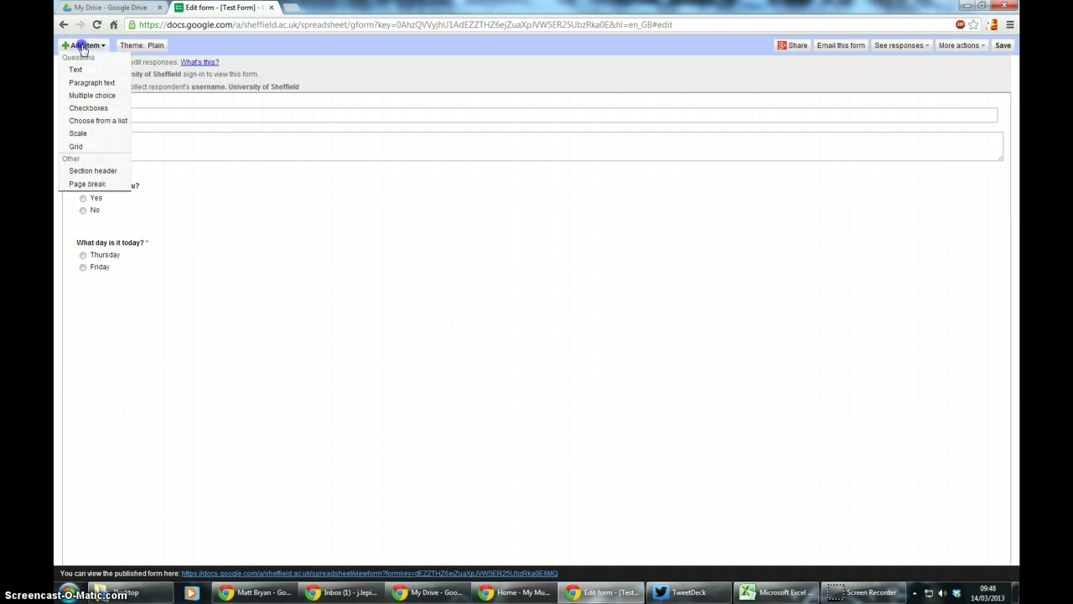
click(87, 183)
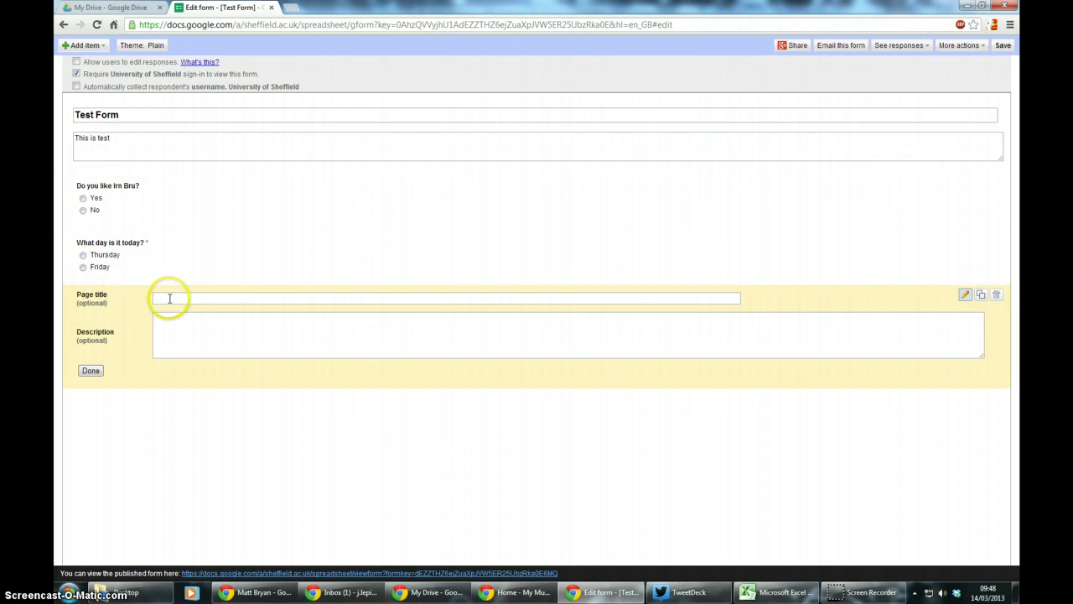
click(169, 298)
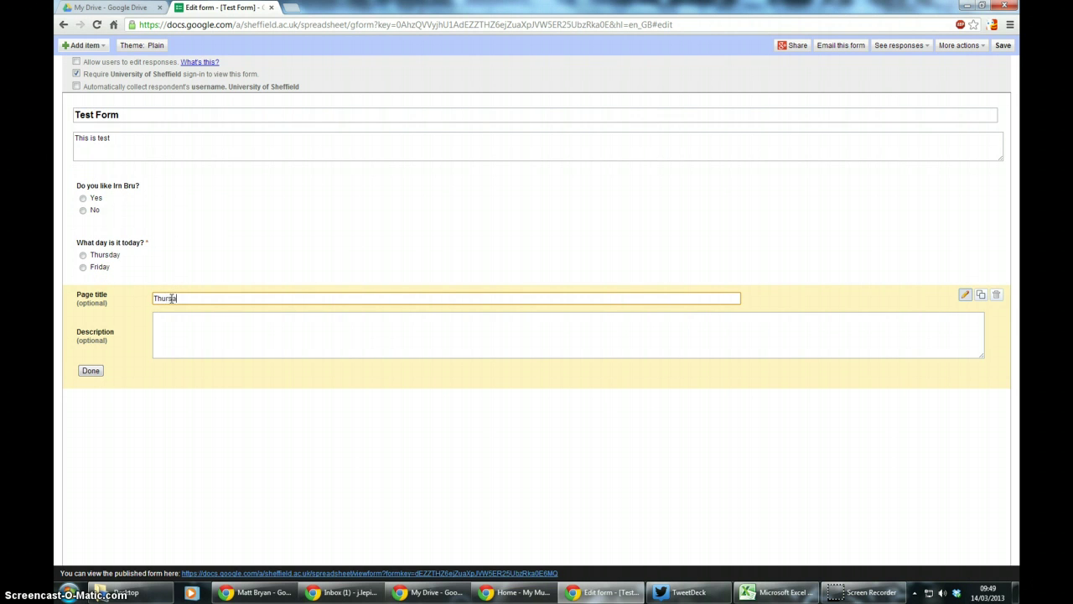
text(Thursaday)
click(169, 317)
text(sdfgadf sdgh)
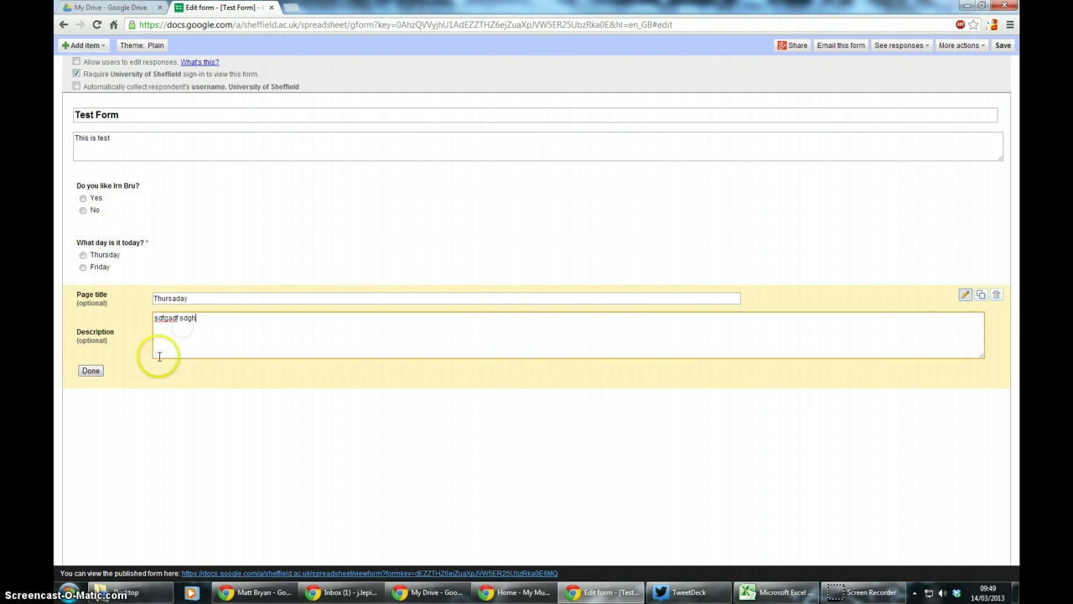
text(htrdstdtygyd)
click(91, 370)
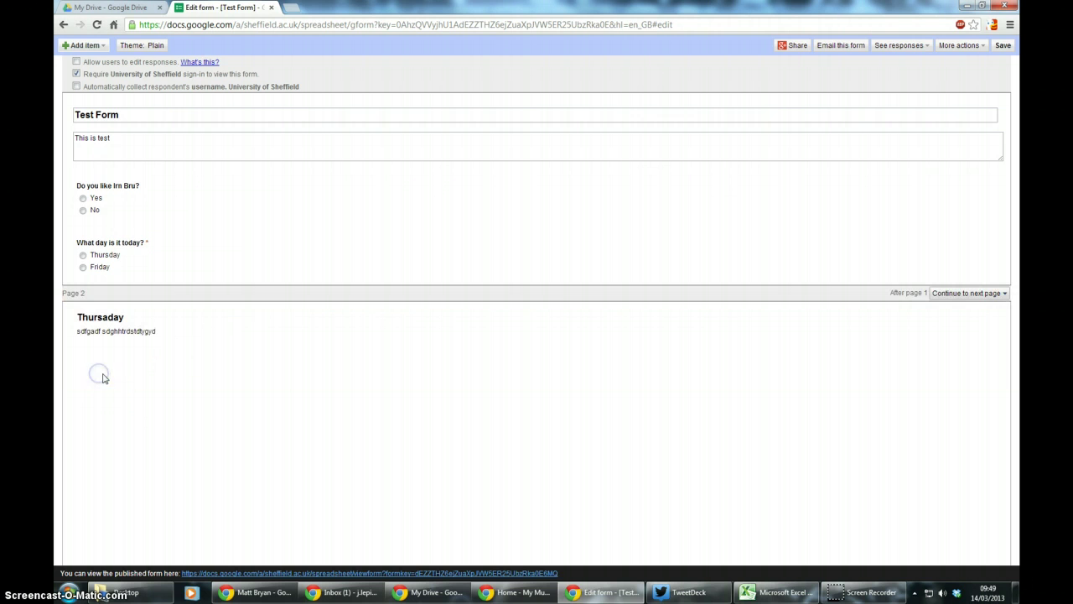
click(82, 45)
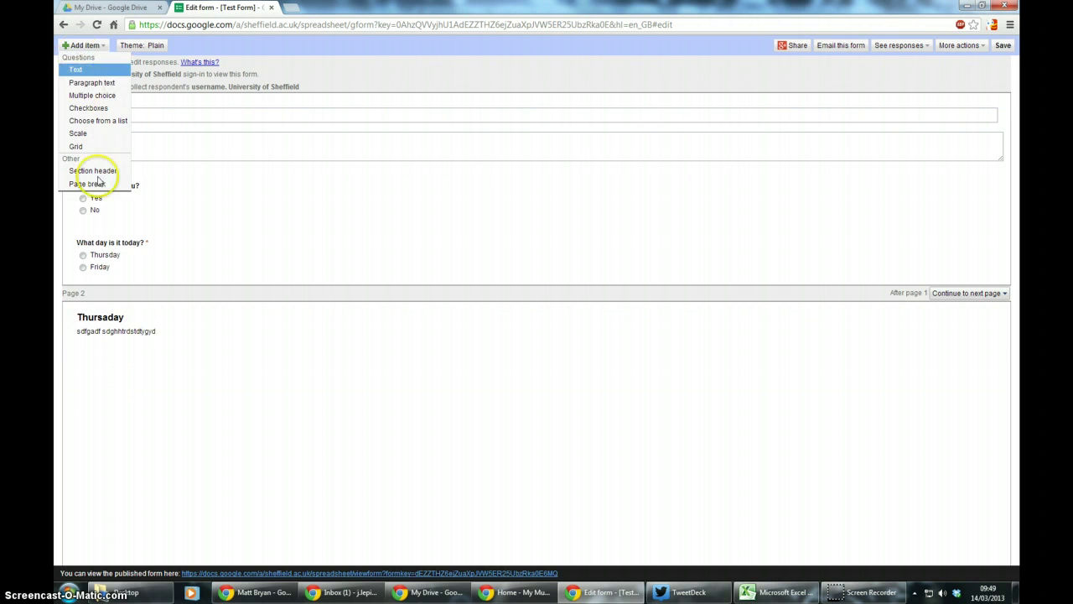
Step: Add the paragraph-text question 'Why do you like Thursday?' to page 2
click(91, 82)
click(185, 394)
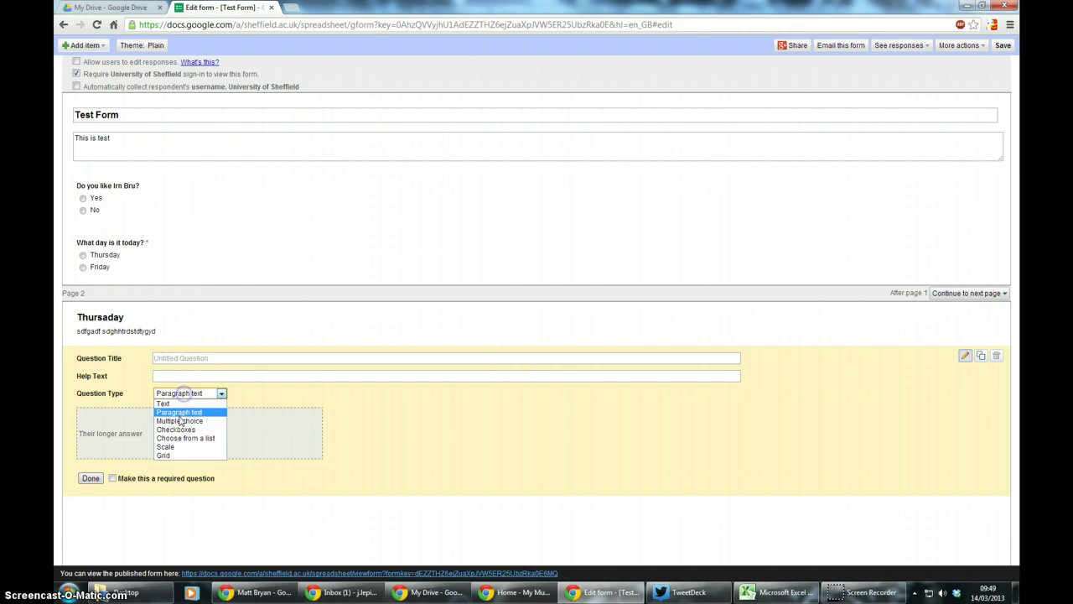
click(183, 413)
click(178, 358)
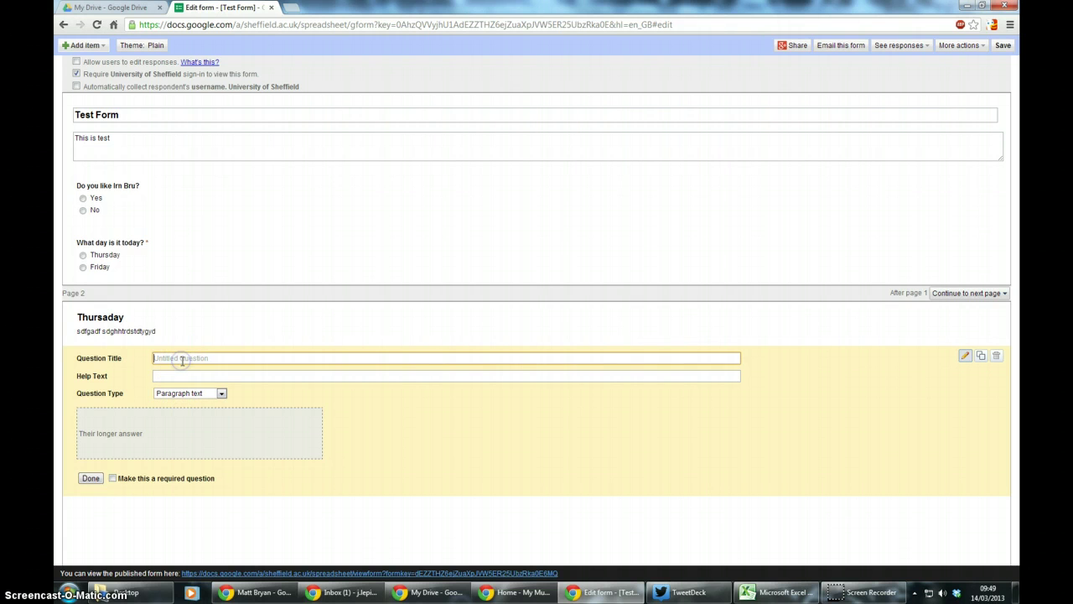
text(Wh)
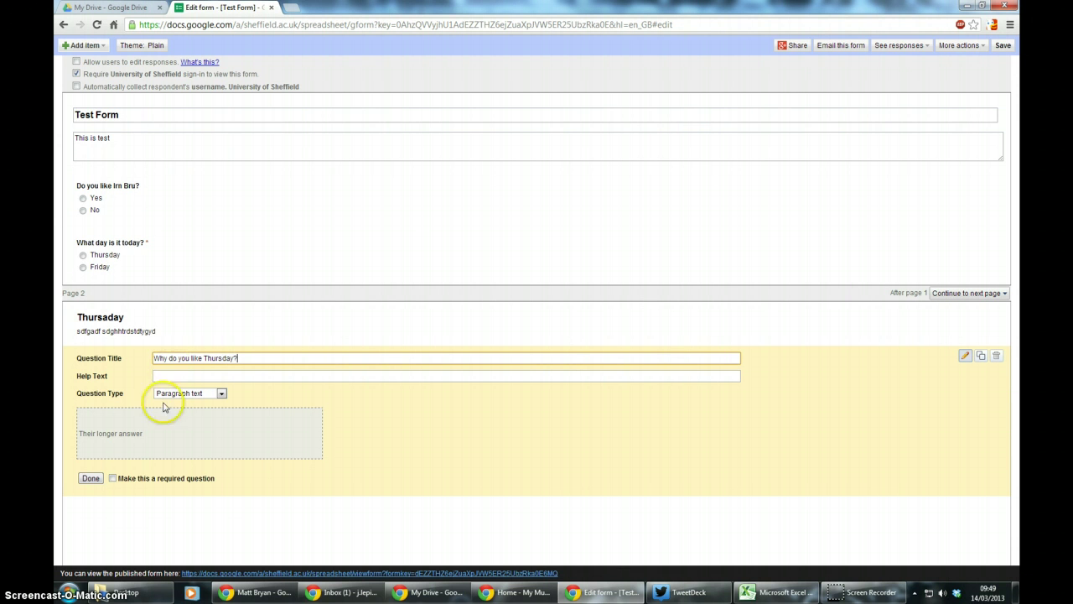
click(90, 478)
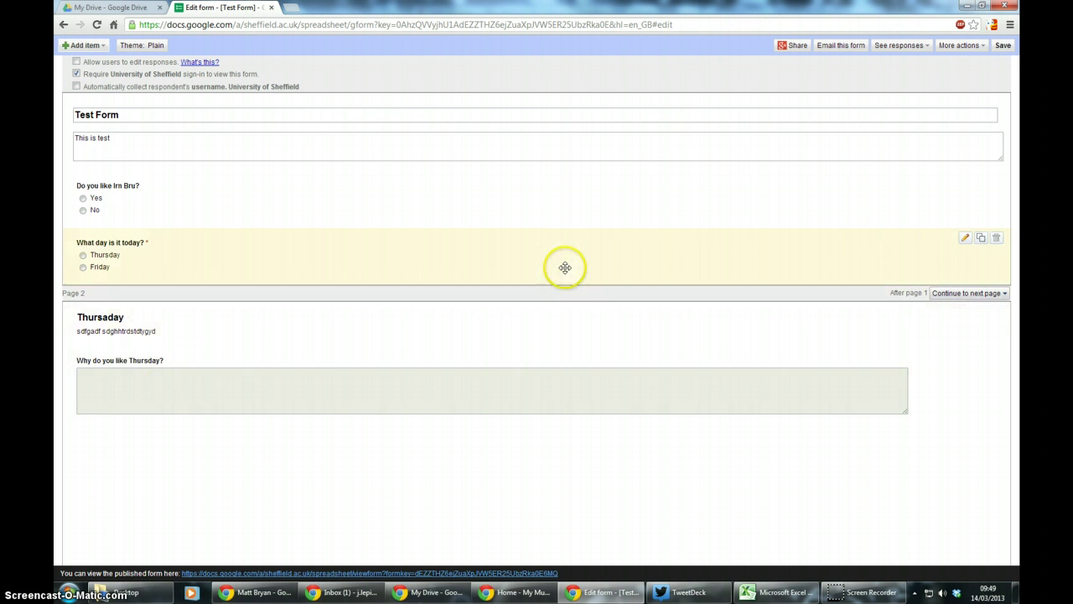
Step: Turn on page branching for the day question, sending Thursday answers to page 2 (Thursday)
click(964, 239)
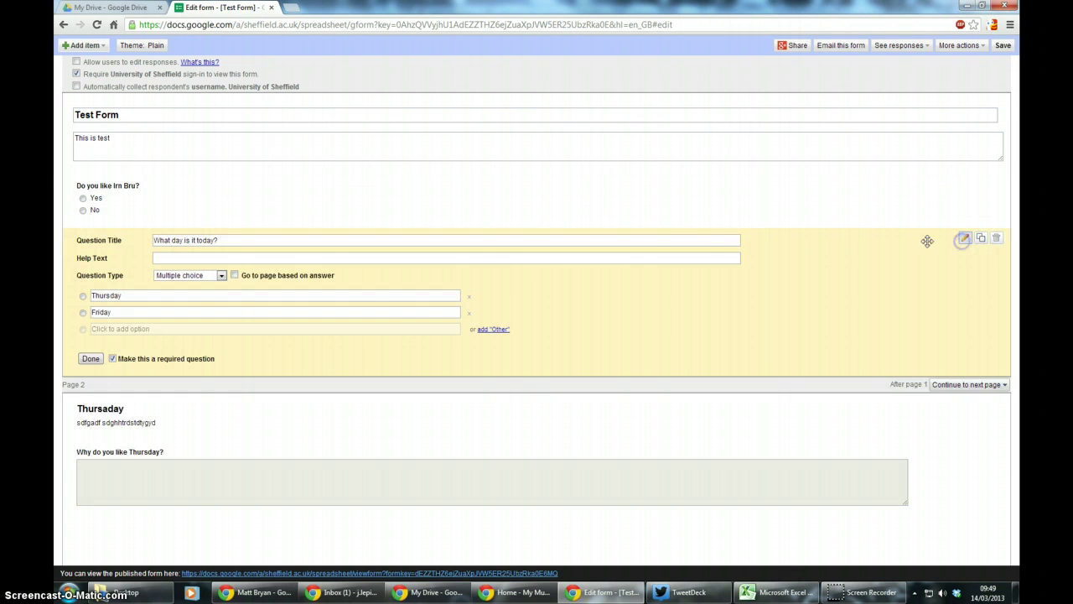
click(235, 275)
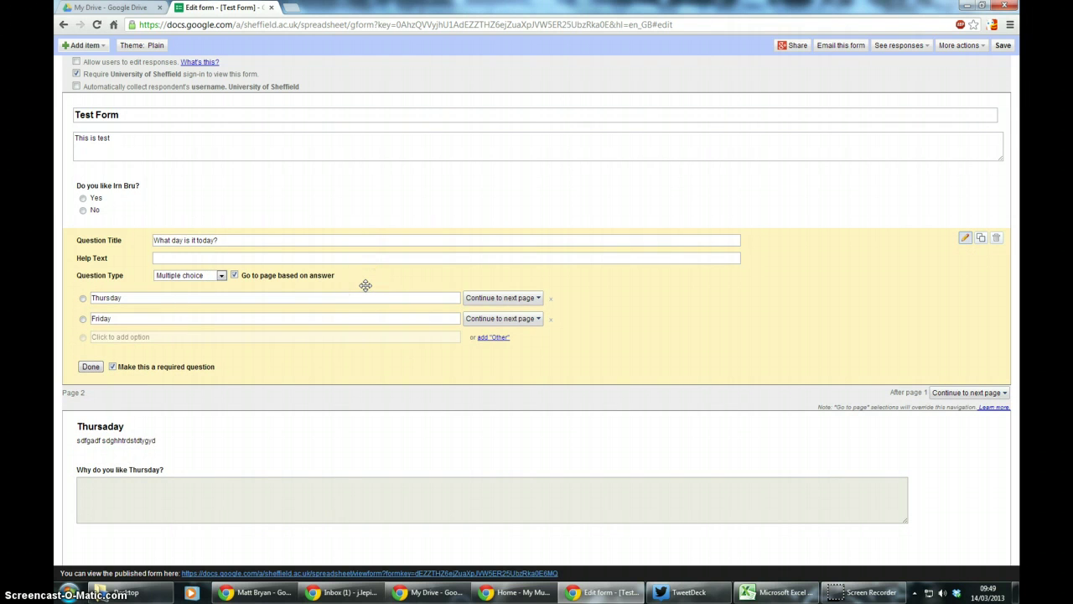
click(500, 299)
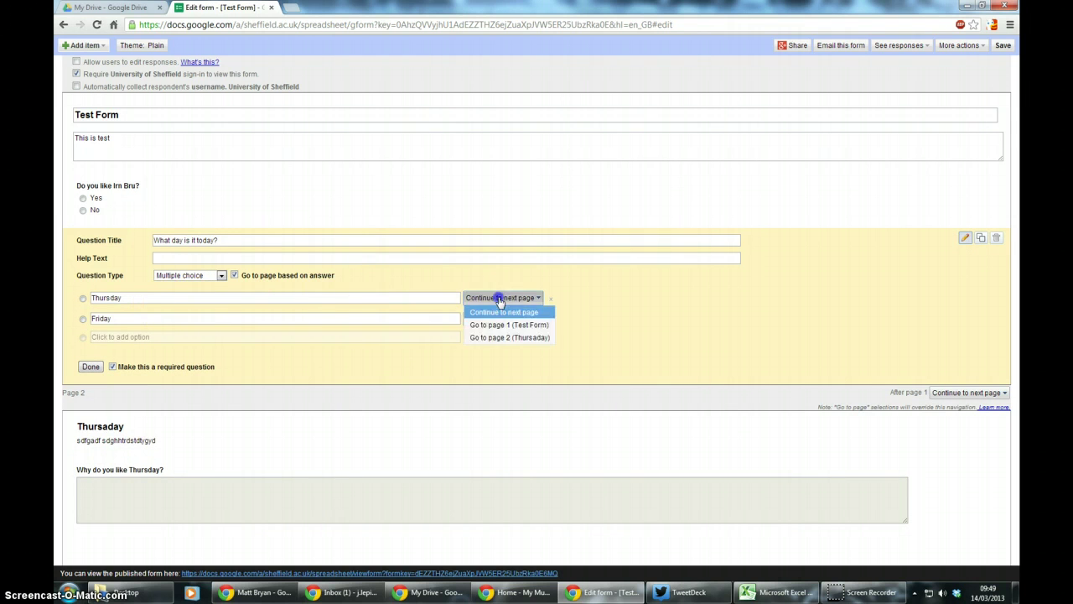
click(512, 338)
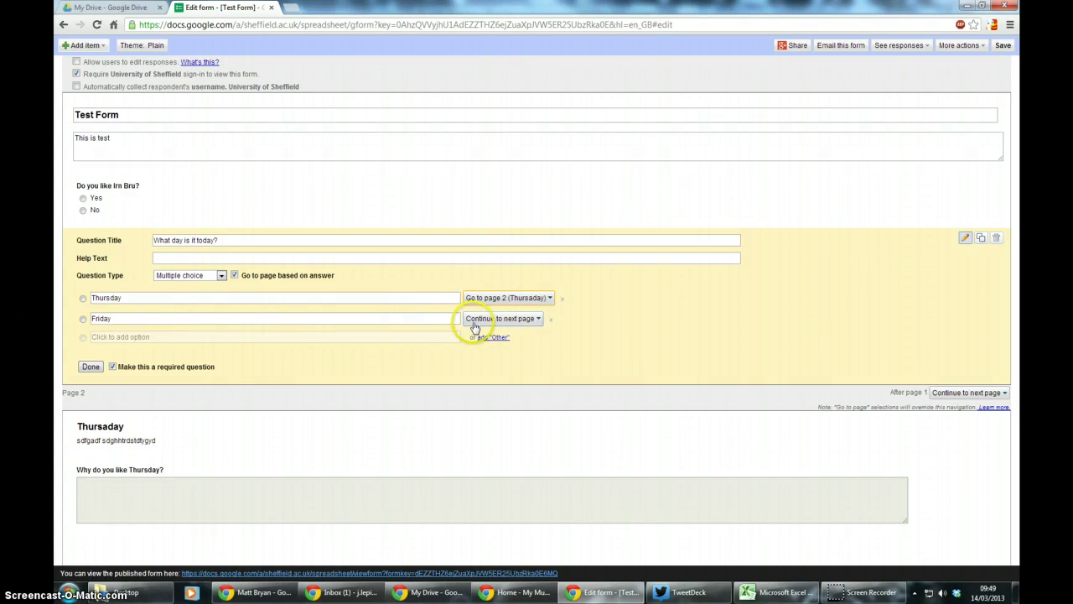
click(499, 322)
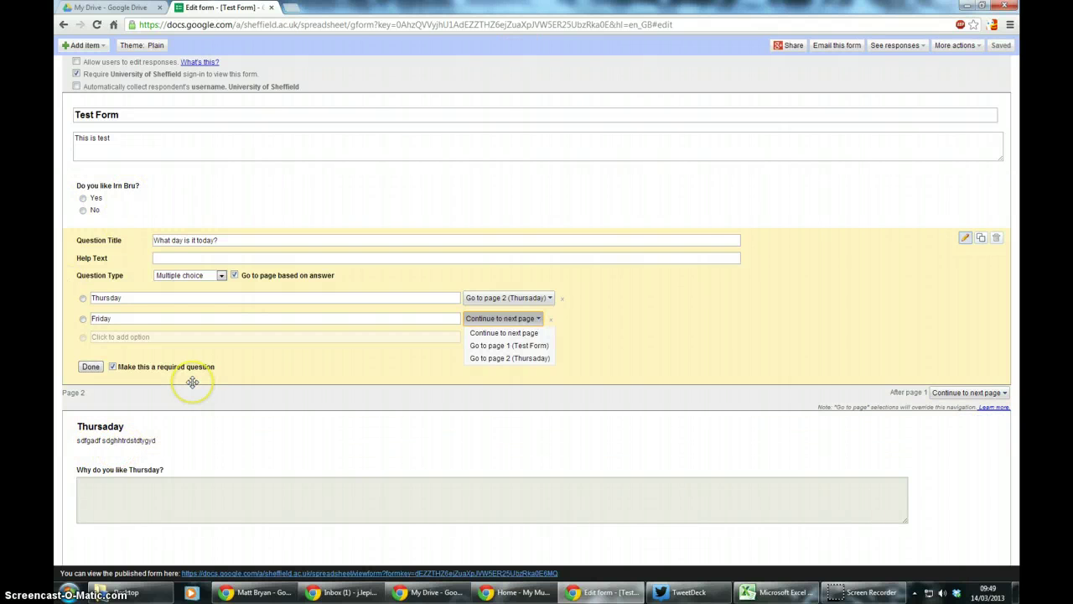
Step: Add a third page titled 'End of test' with a short description
click(85, 46)
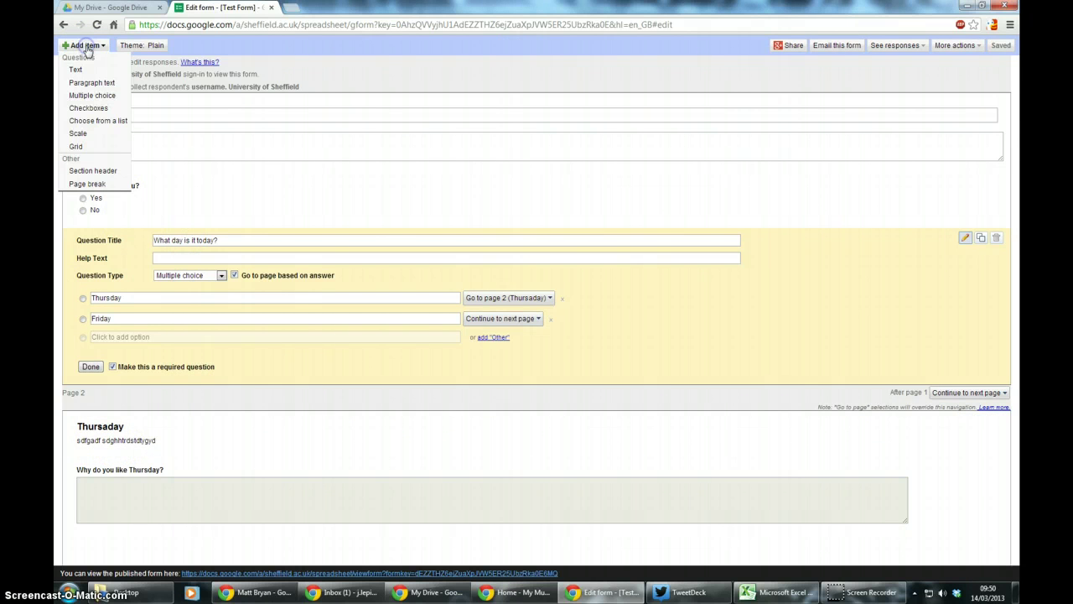
click(89, 184)
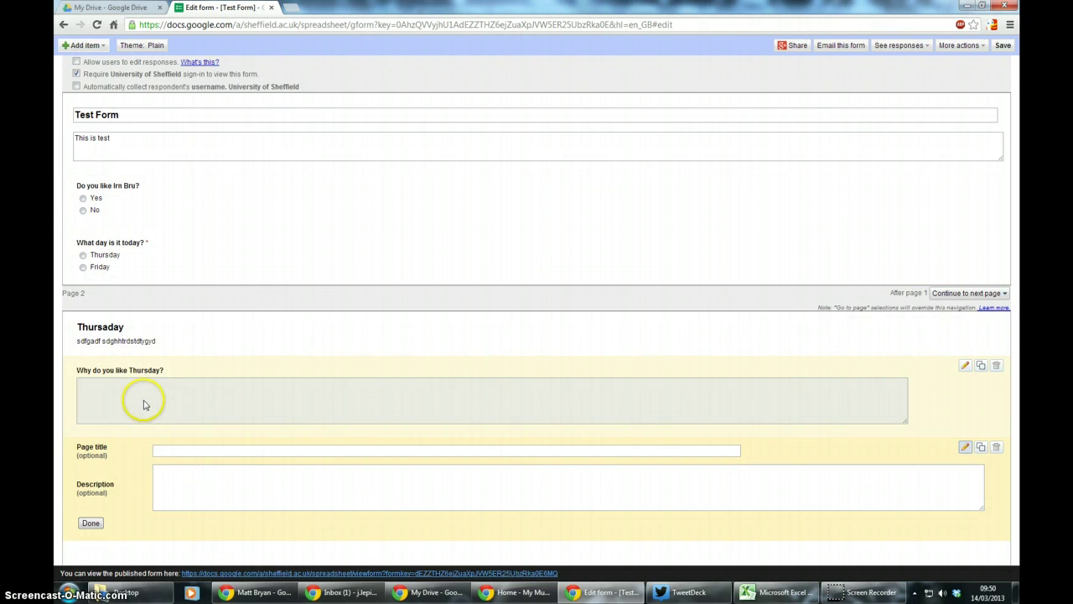
click(198, 448)
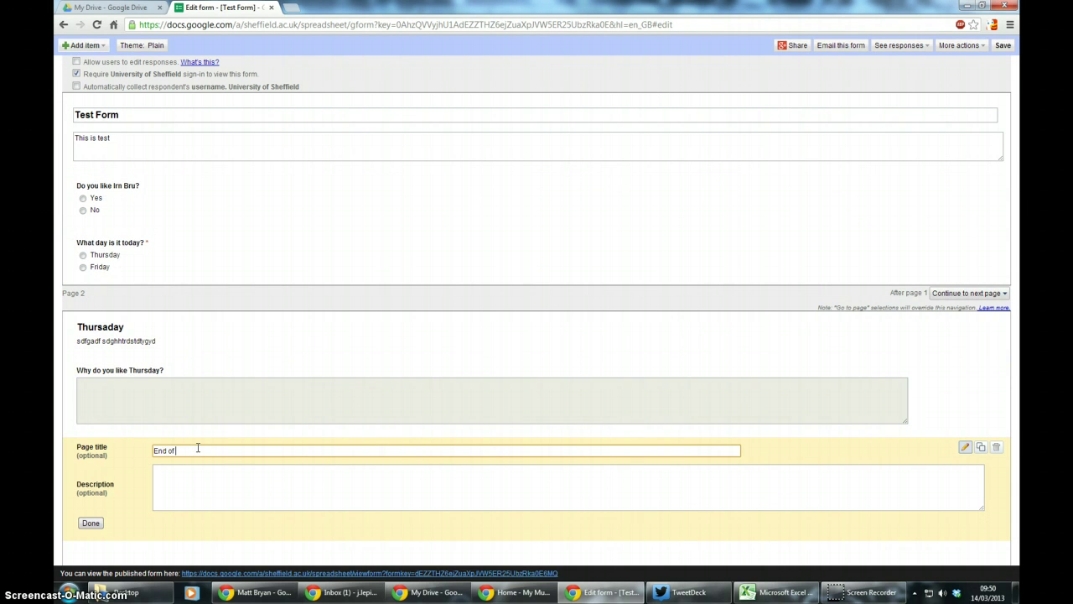
click(198, 466)
text(aergdfhjnhtfjkuilil.khl.)
click(90, 524)
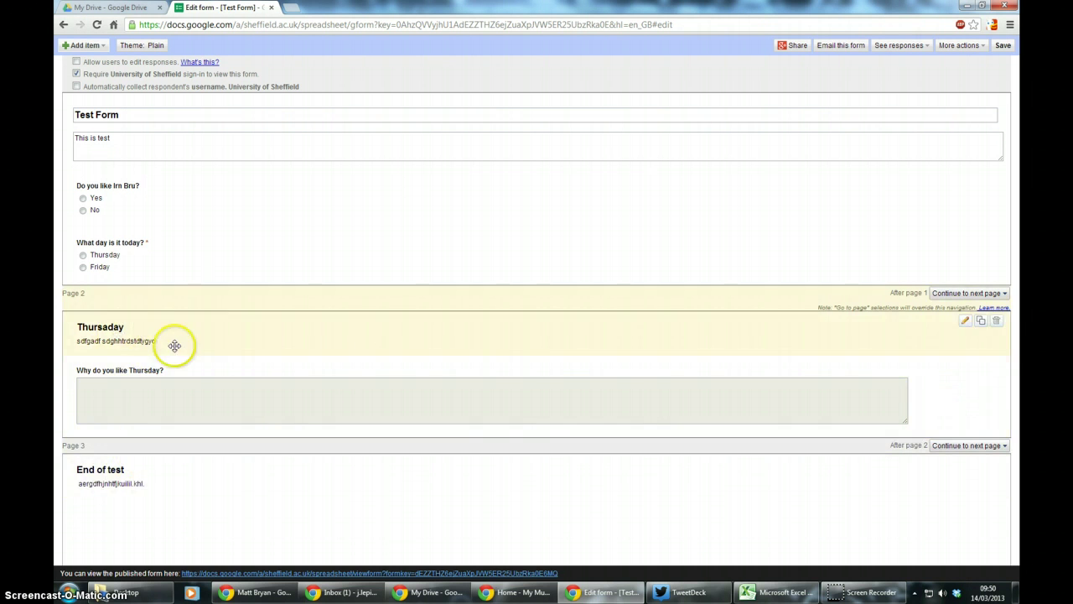
Step: Correct the page 2 title from 'Thursaday' to 'Thursday'
click(965, 322)
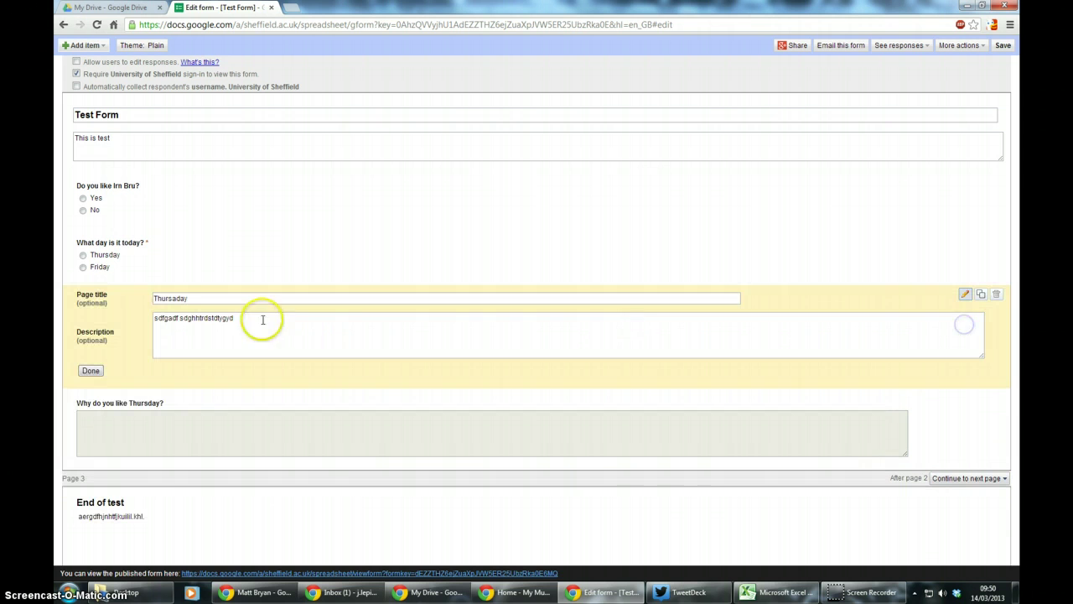
click(175, 298)
key(BackSpace)
click(90, 370)
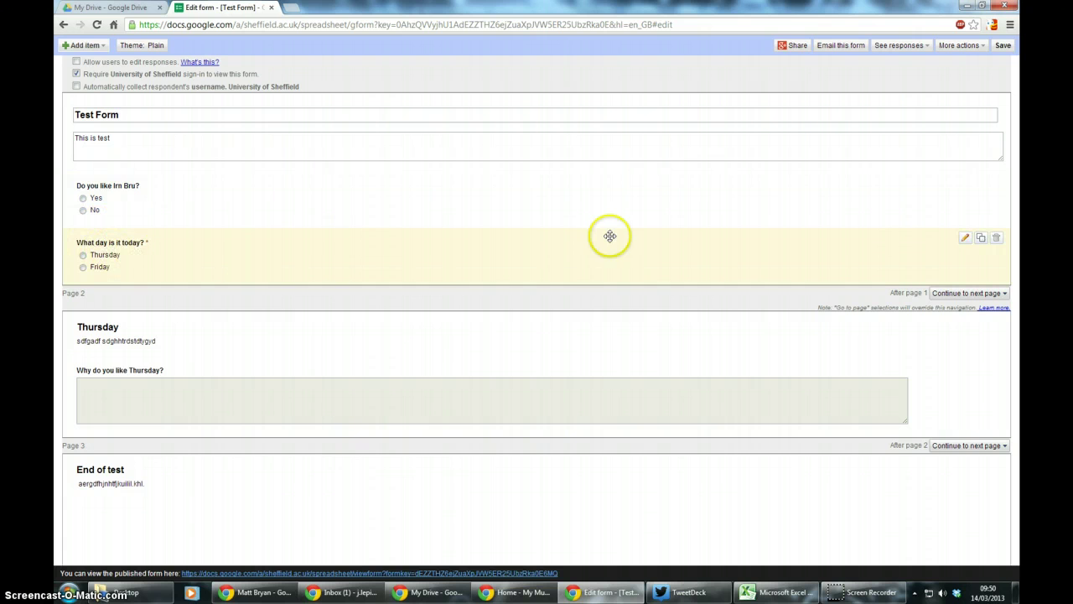
Step: Route Friday answers on the day question to page 3, End of test
click(965, 241)
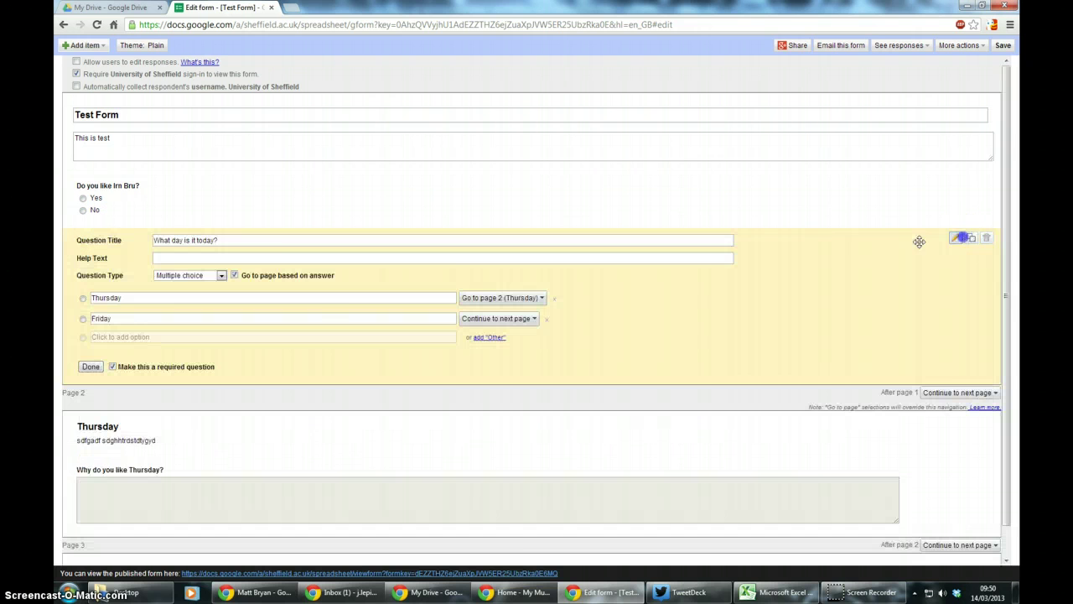
click(172, 318)
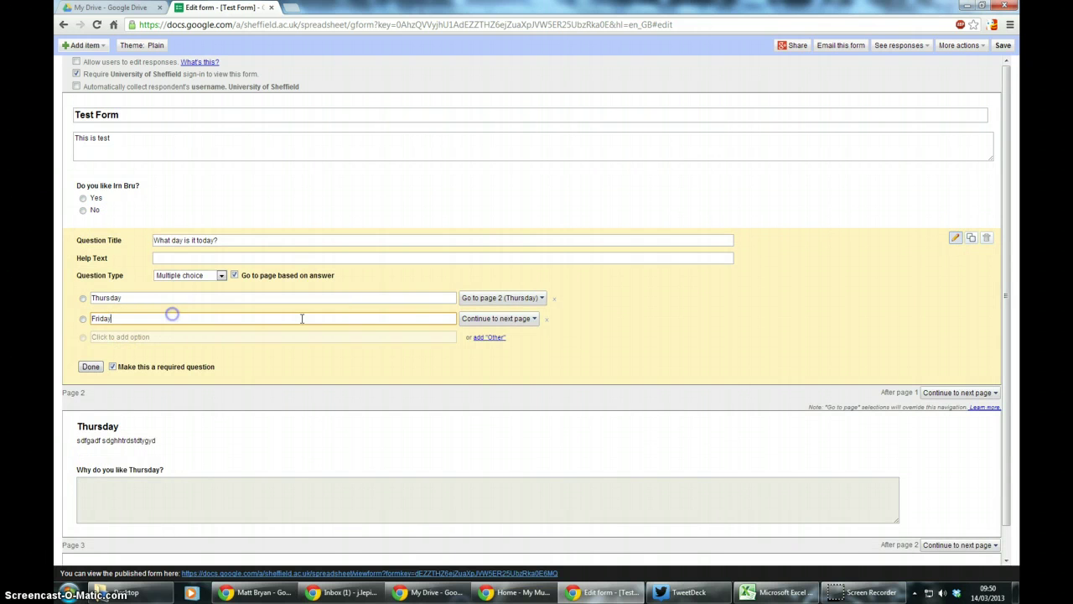
click(489, 318)
click(507, 371)
scroll(495, 373, down, 1)
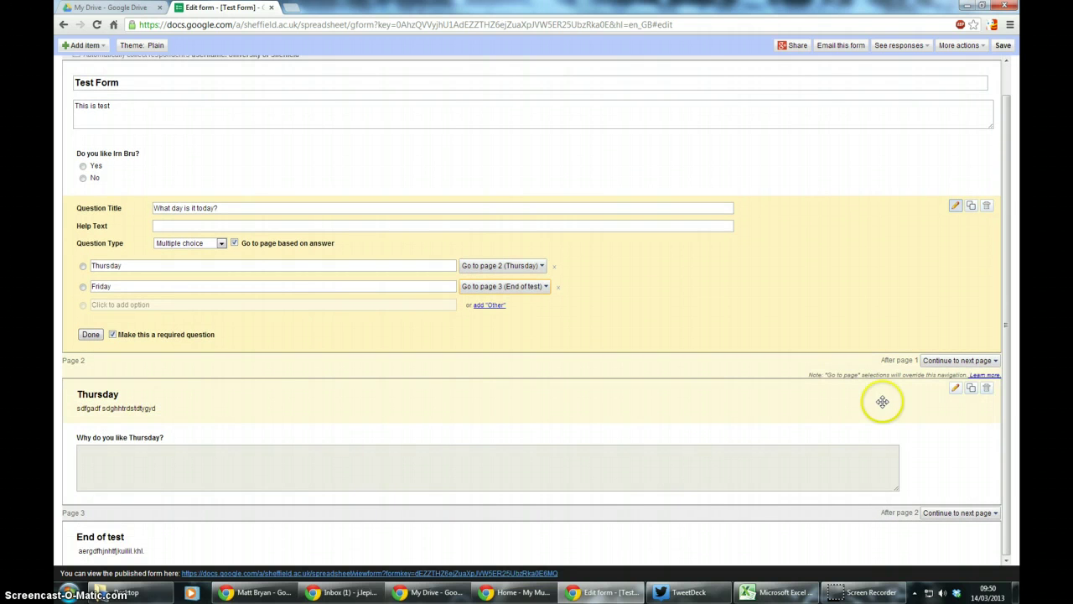
Step: Make page 1 continue to End of test, leaving page 2's route unchanged
click(956, 360)
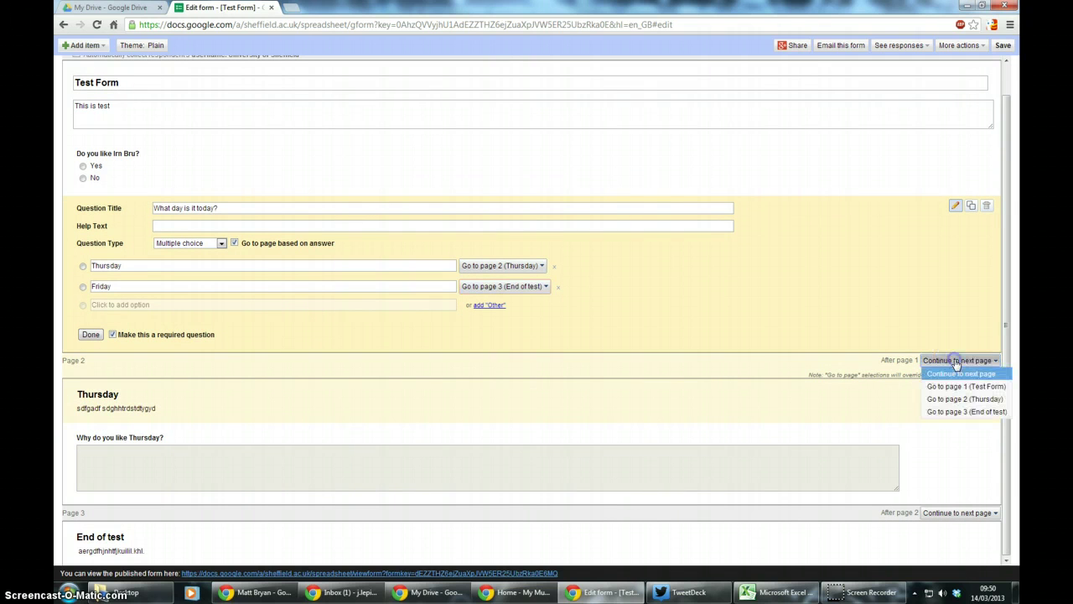
click(956, 413)
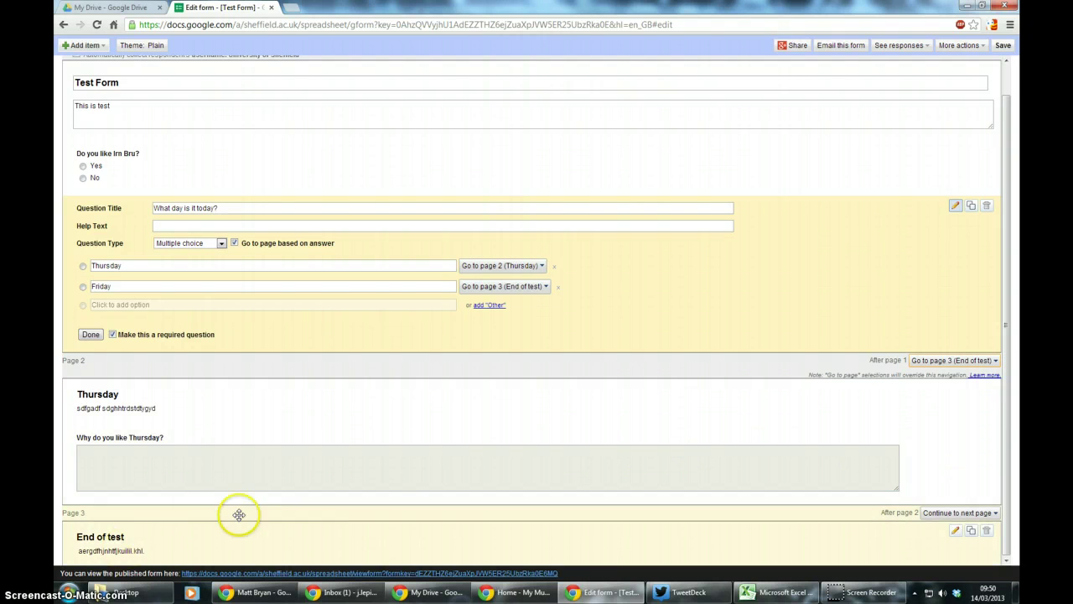
click(957, 512)
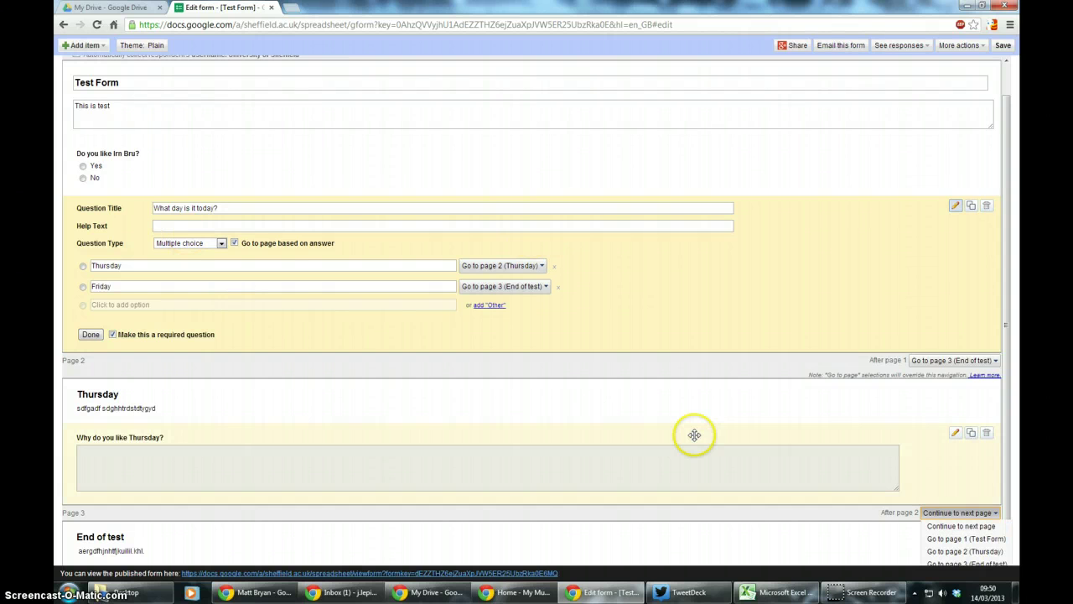
click(956, 514)
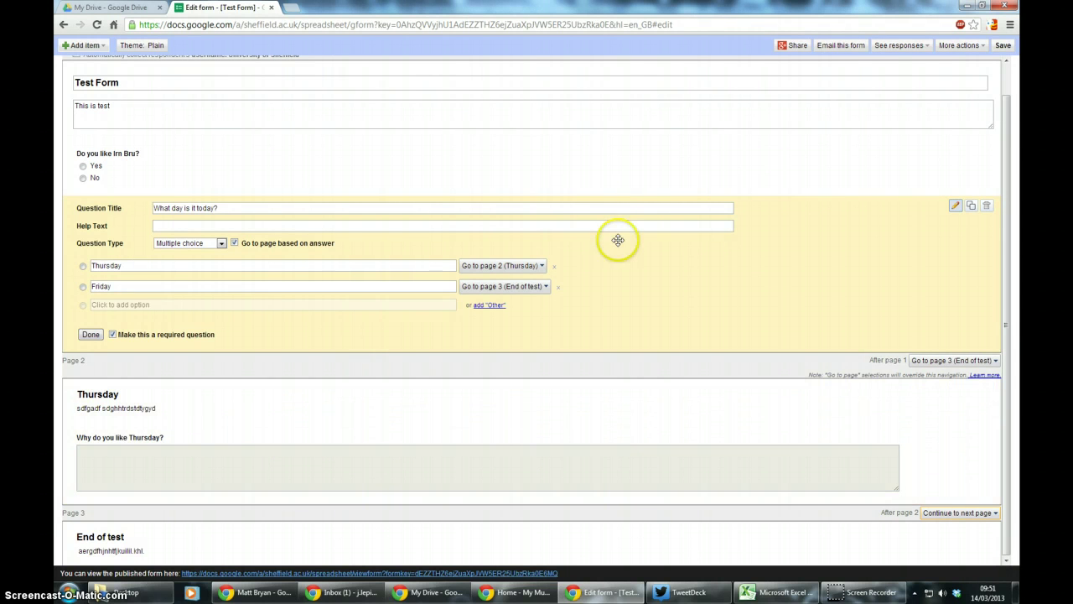
scroll(778, 130, up, 1)
Step: Save the form changes and close the form editor tab
click(1003, 45)
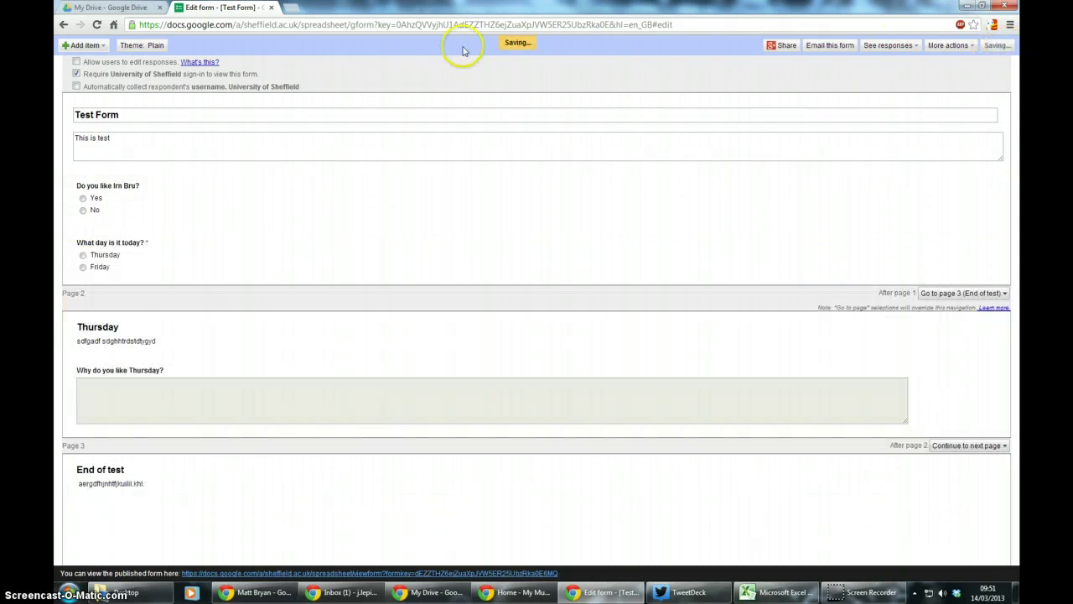
click(271, 8)
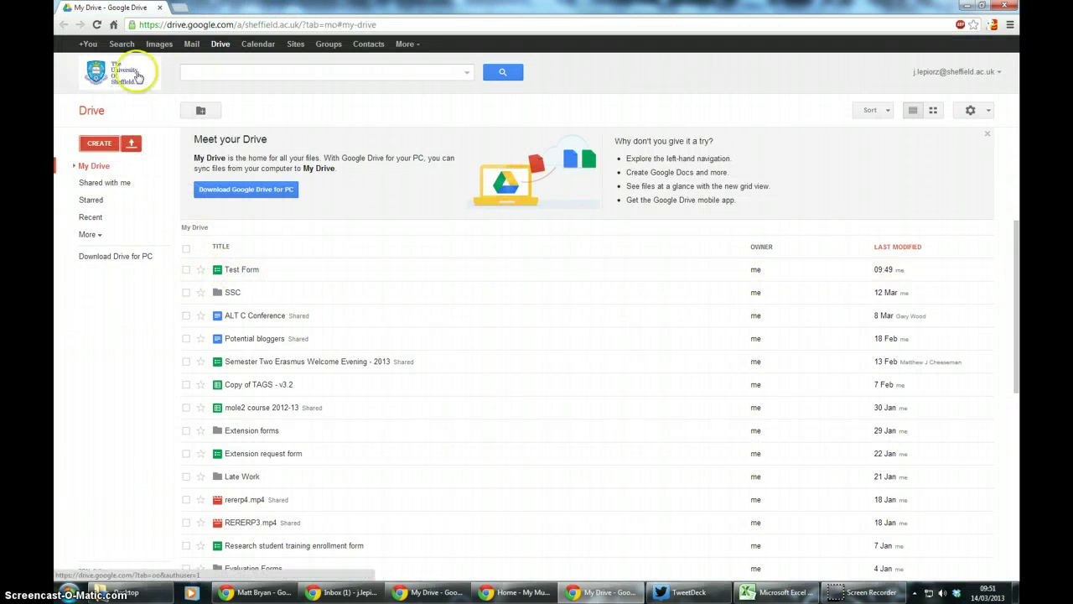
Step: Open the Test Form response spreadsheet and launch its live form via Form > Go to live form
click(242, 271)
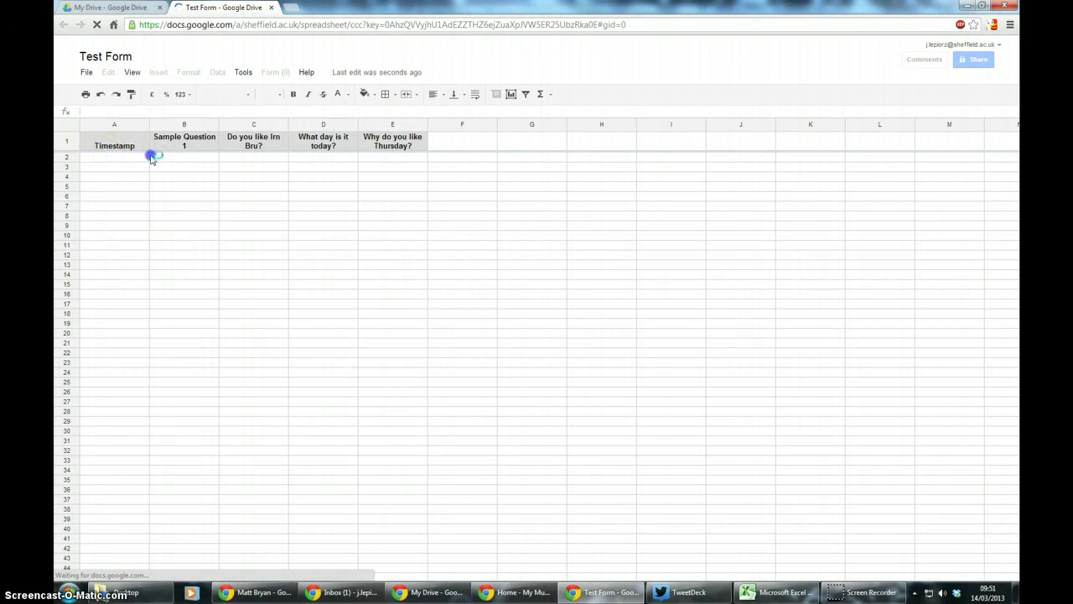
drag(406, 167, 88, 170)
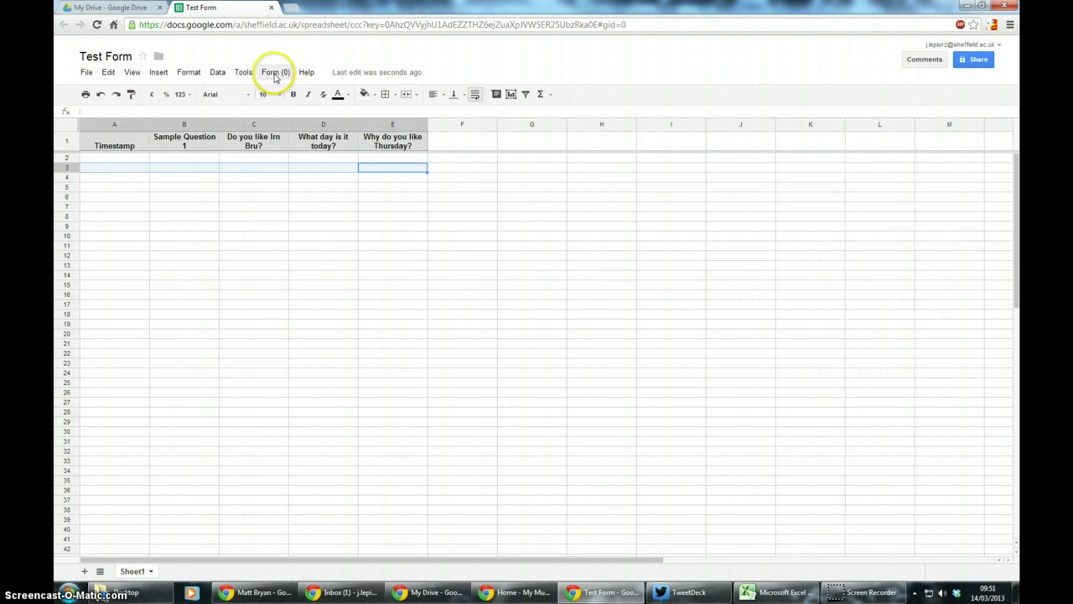
click(275, 73)
click(304, 137)
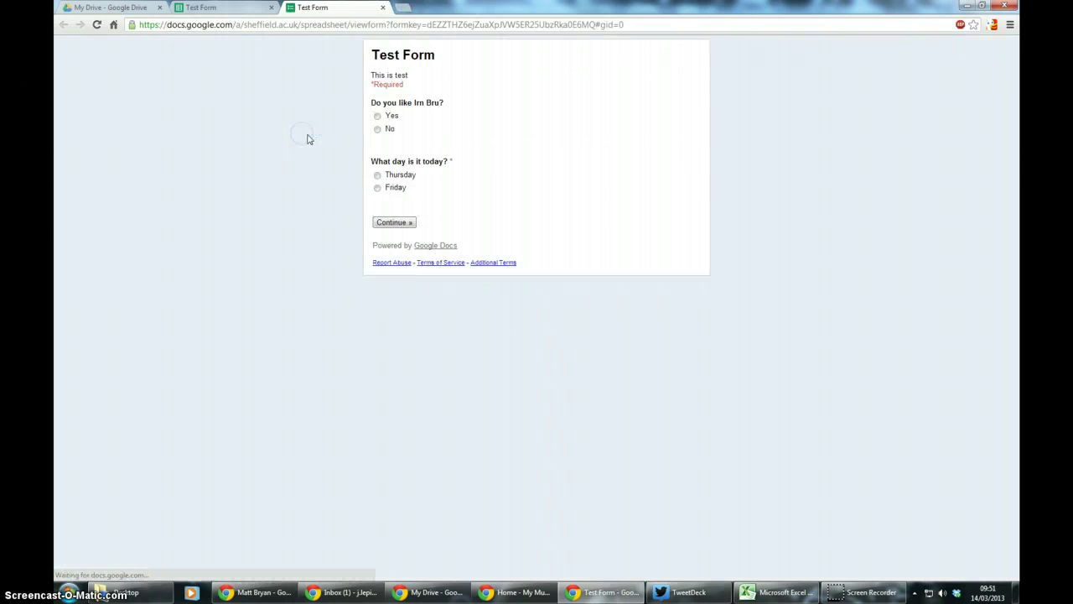
Step: Submit a test response of Yes and Thursday with a typed reason, then close the thanks tab
click(378, 117)
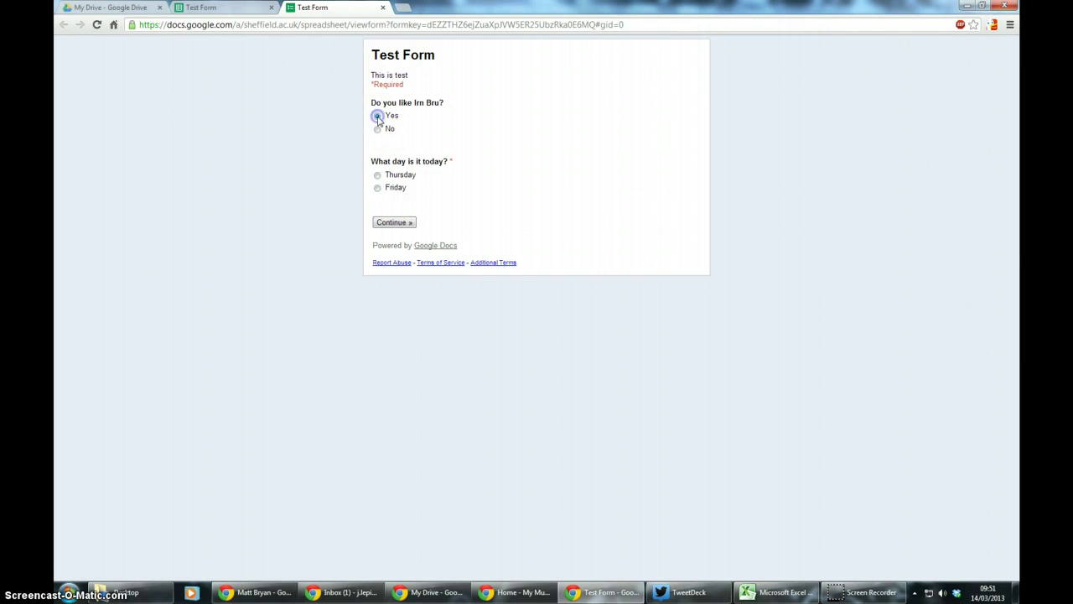
click(378, 174)
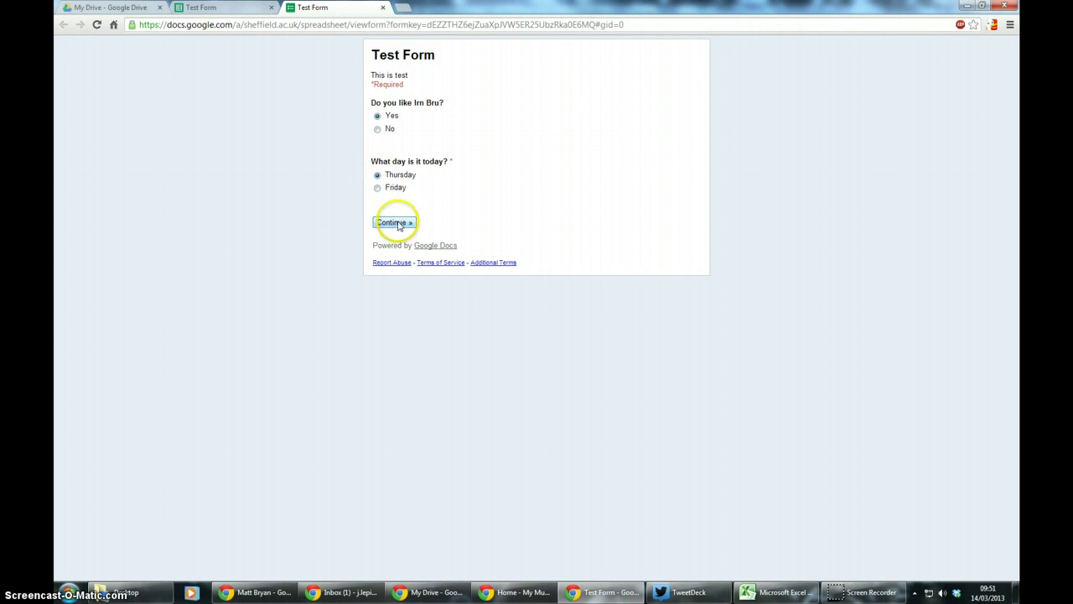
click(396, 223)
double_click(409, 85)
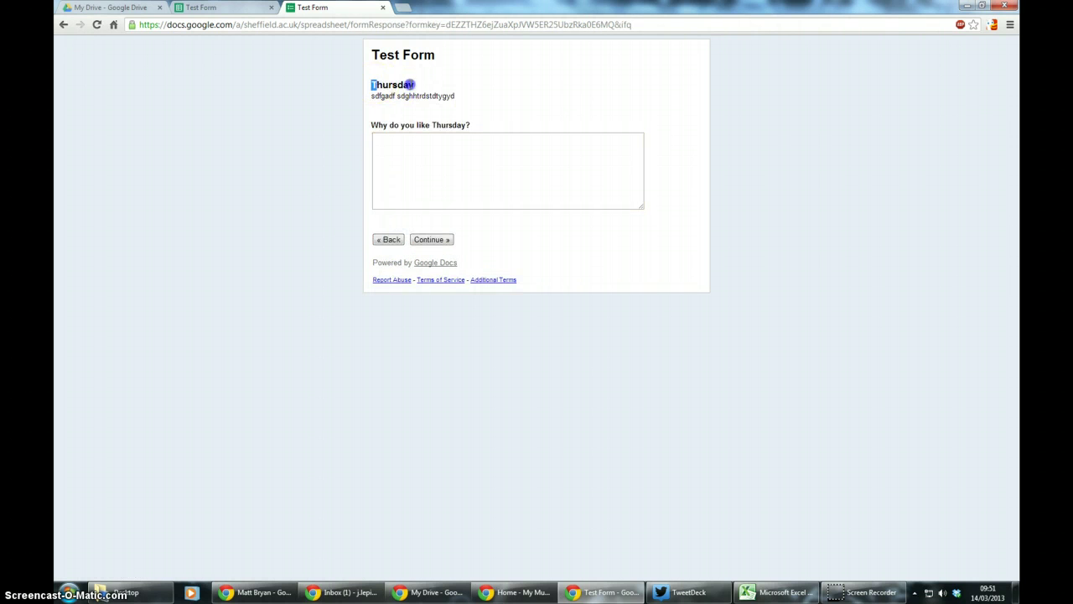
click(416, 147)
text(fdg asdgsdfhsfhdfhdgdyjdghj)
key(Return)
text(iy k)
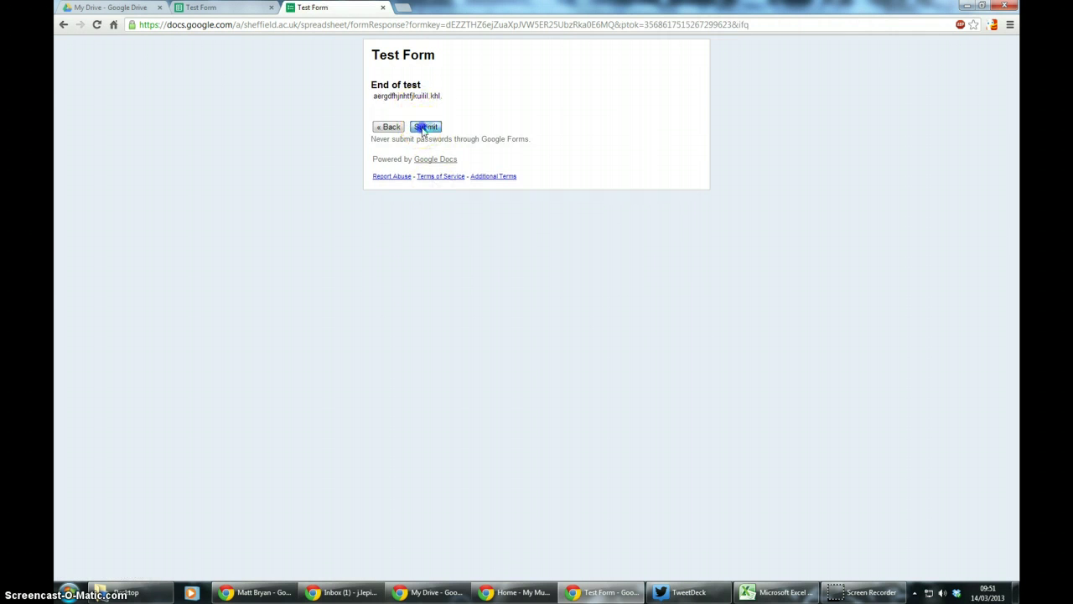
click(385, 8)
Step: Check the new response row, then reopen the live form from the Form menu
click(115, 184)
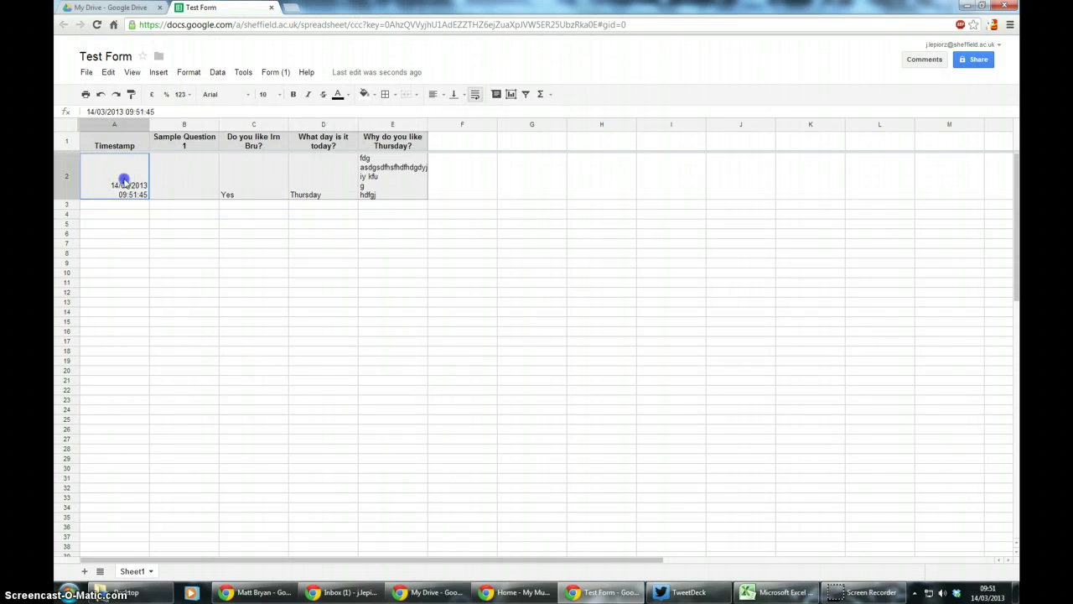
drag(220, 176, 386, 172)
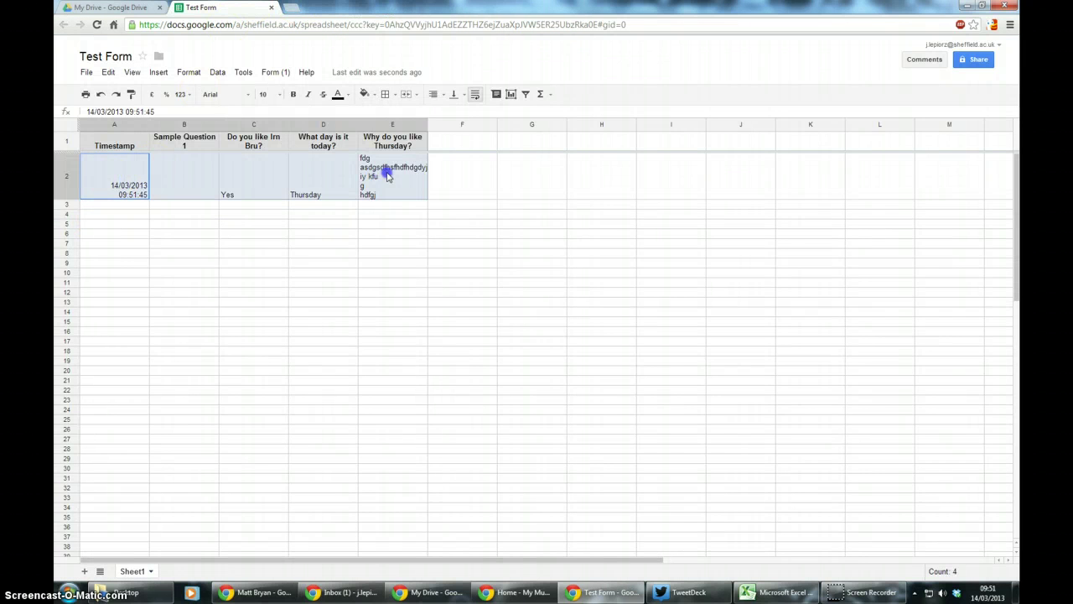
click(273, 72)
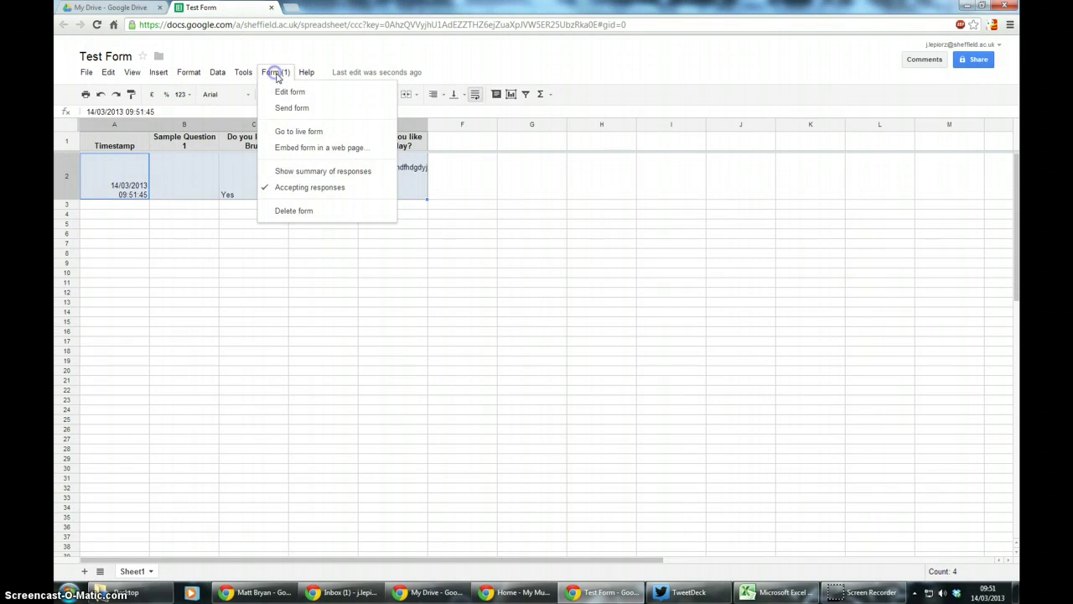
click(305, 134)
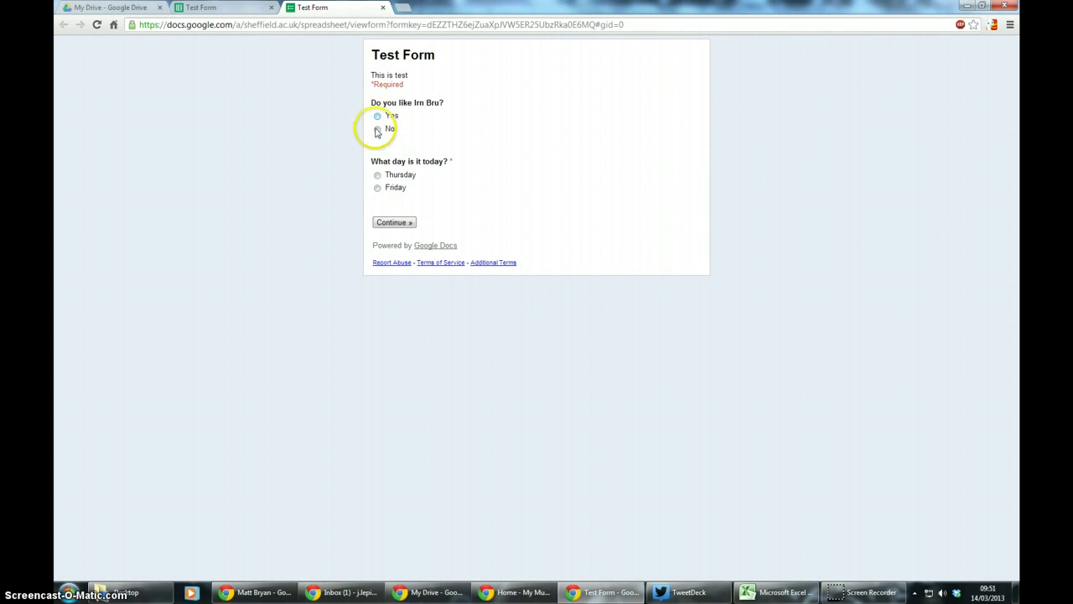
Step: Submit a second response of No and Friday, skipping the Thursday page
click(377, 131)
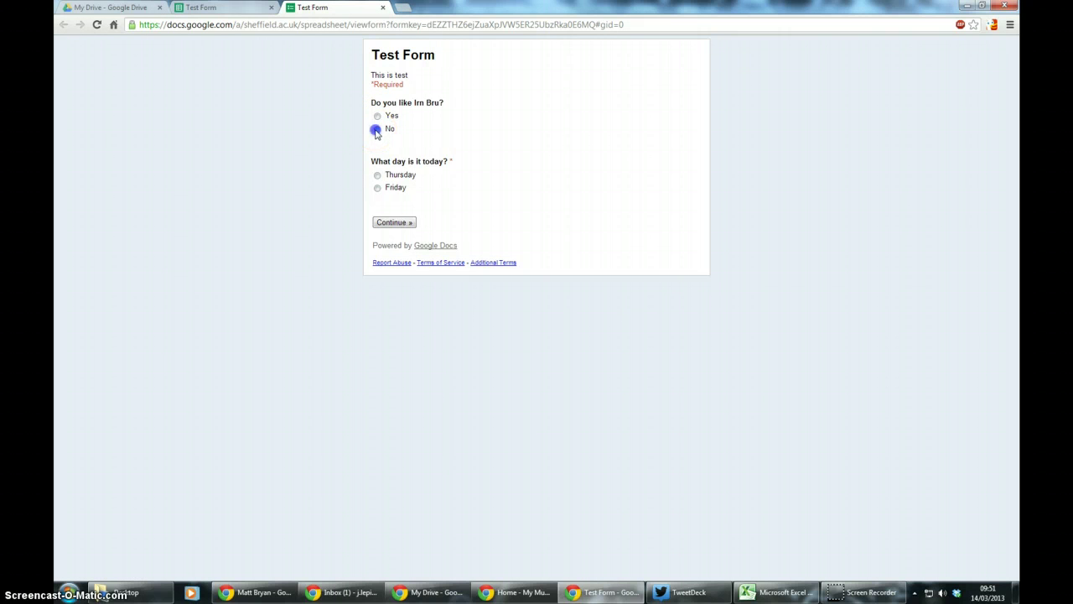
click(376, 190)
click(392, 222)
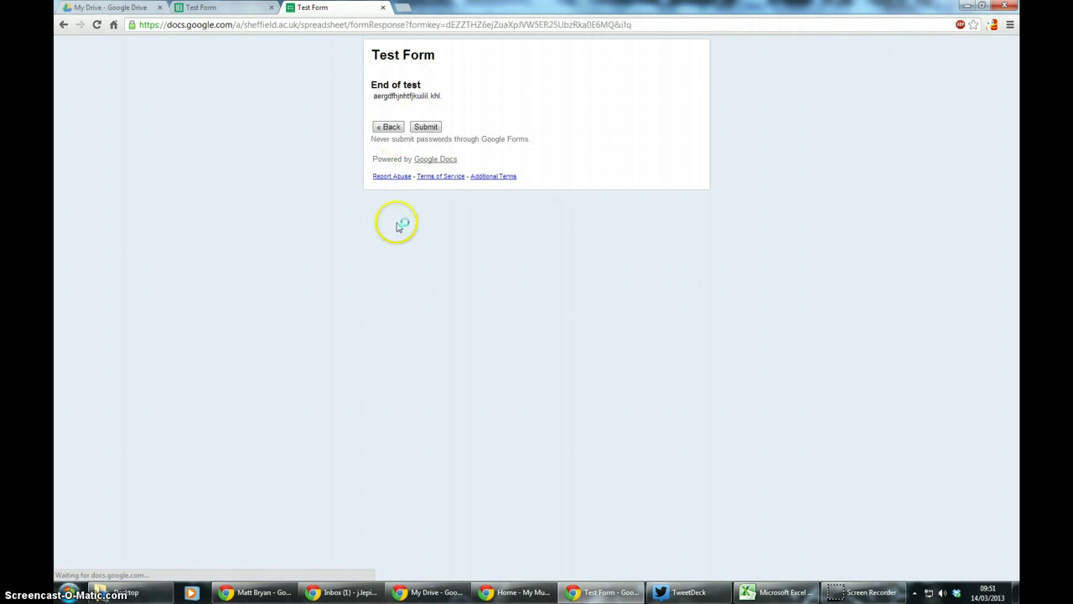
click(426, 127)
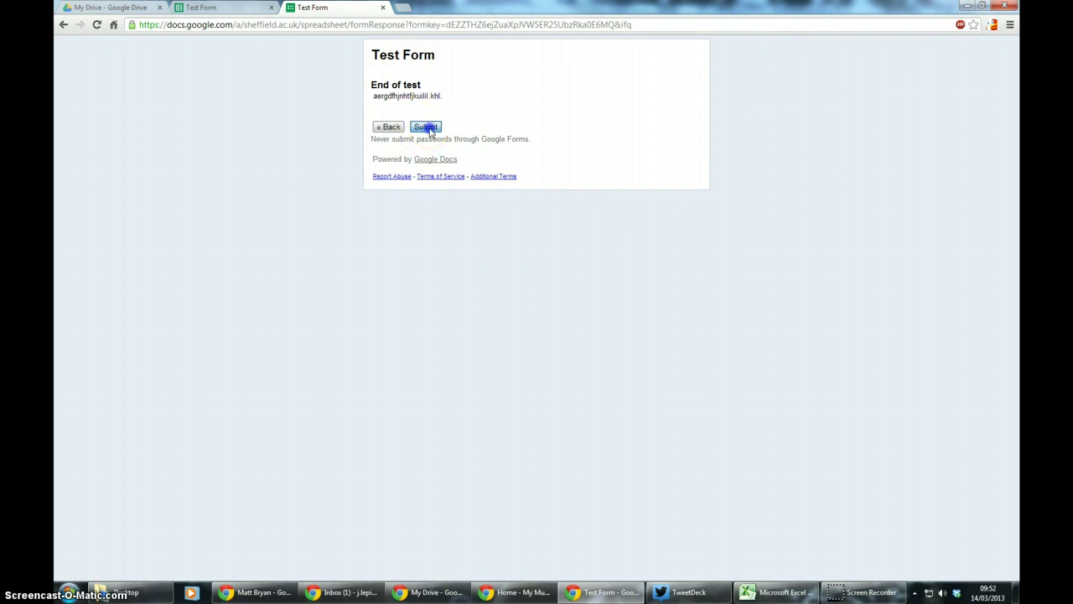
click(383, 8)
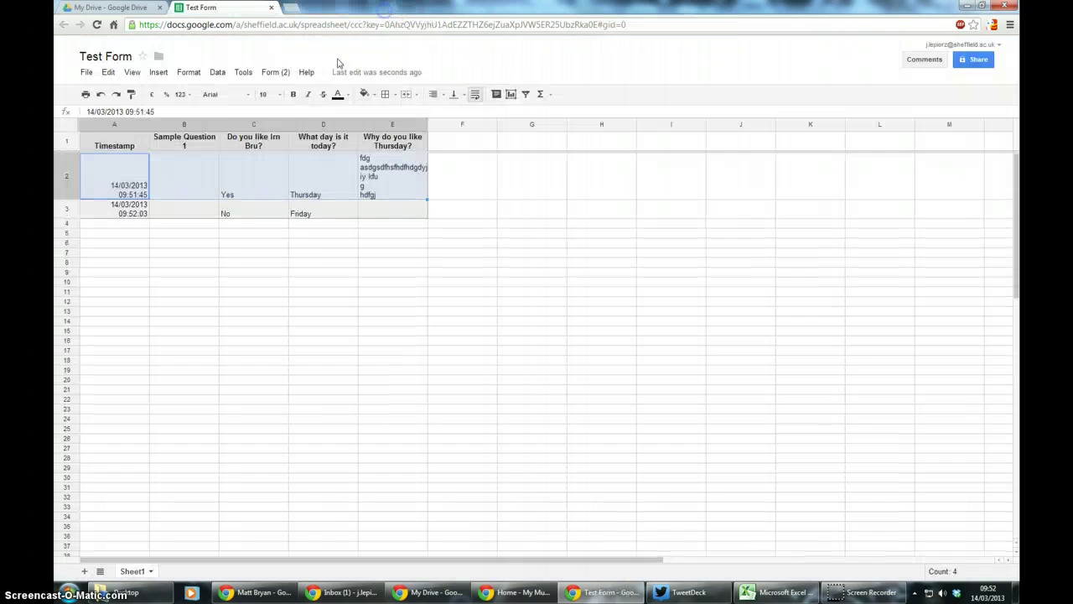
click(172, 254)
click(379, 209)
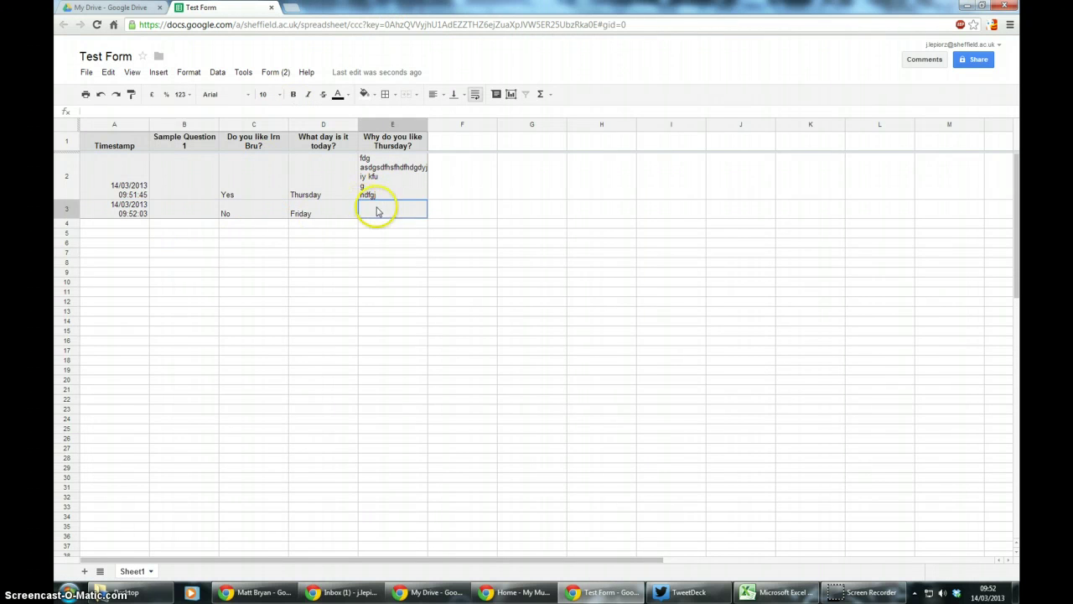
click(153, 215)
click(372, 216)
click(298, 361)
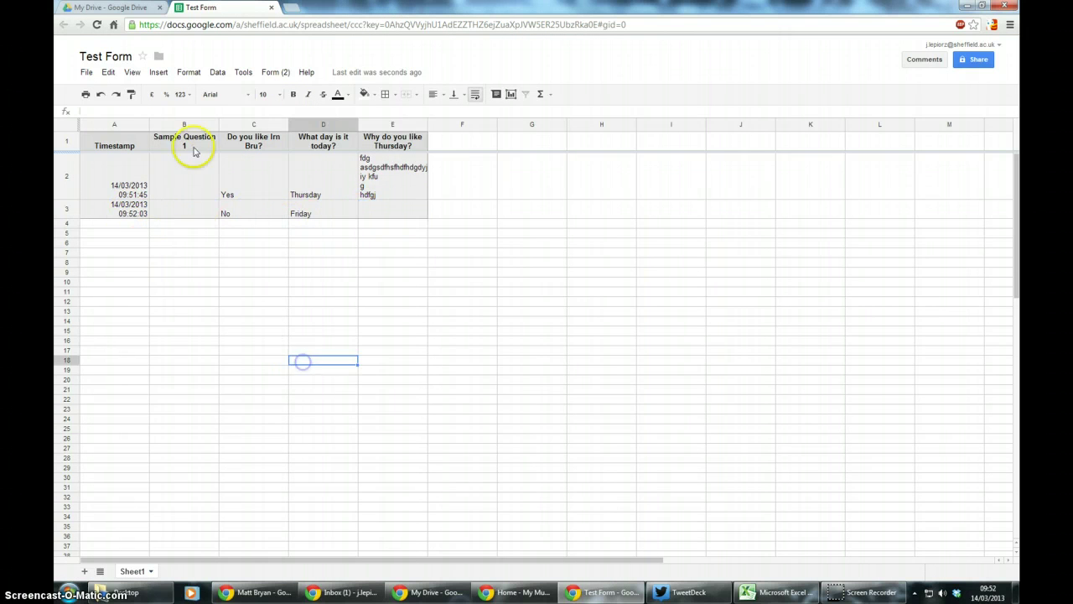
click(183, 126)
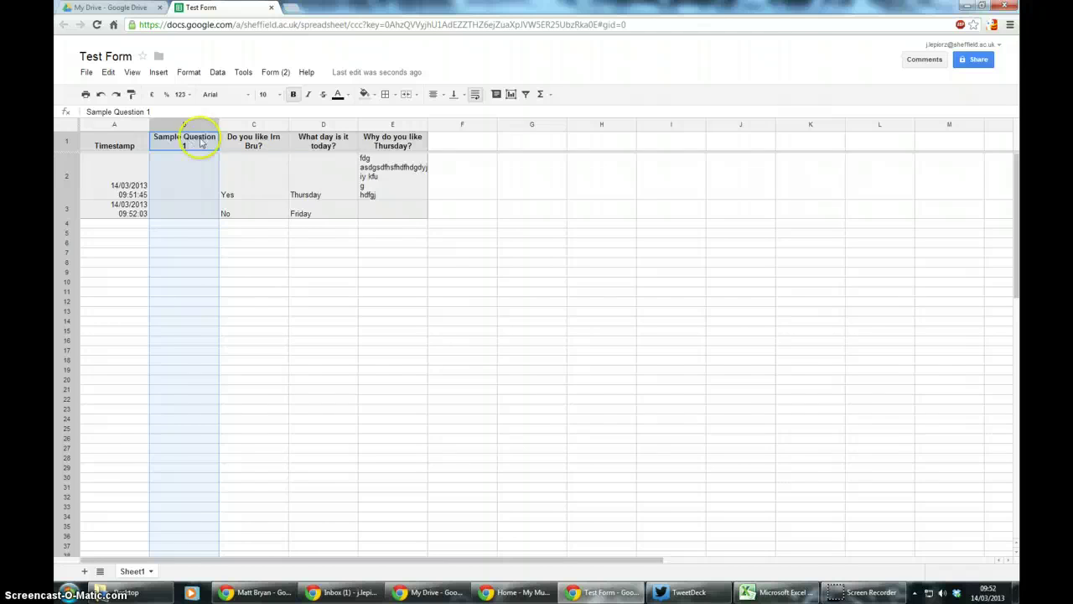
click(454, 125)
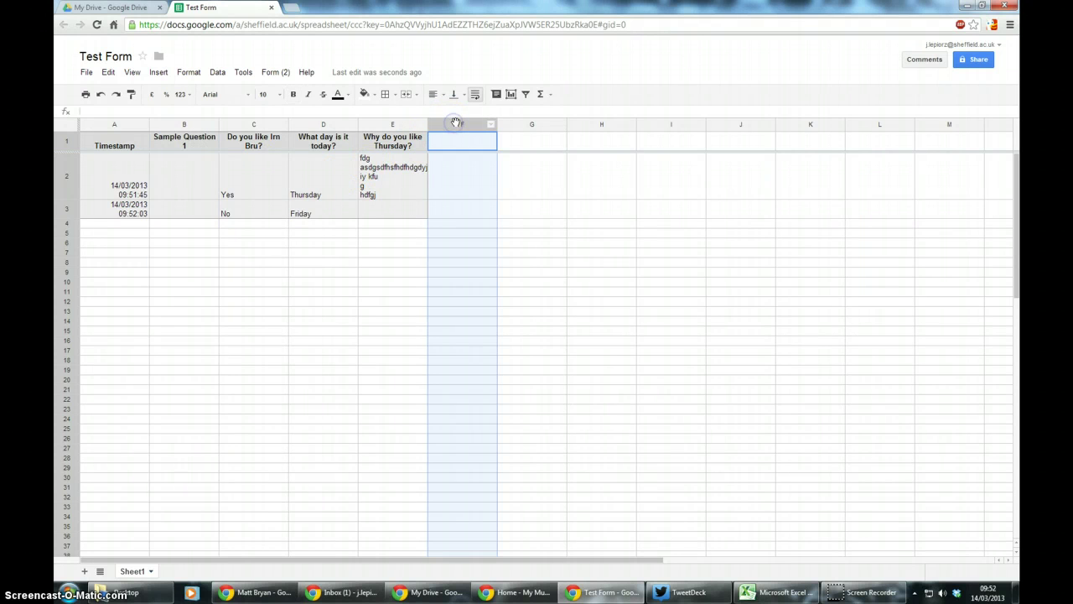
mouse_move(454, 123)
mouse_down()
mouse_move(439, 120)
mouse_move(460, 125)
mouse_up()
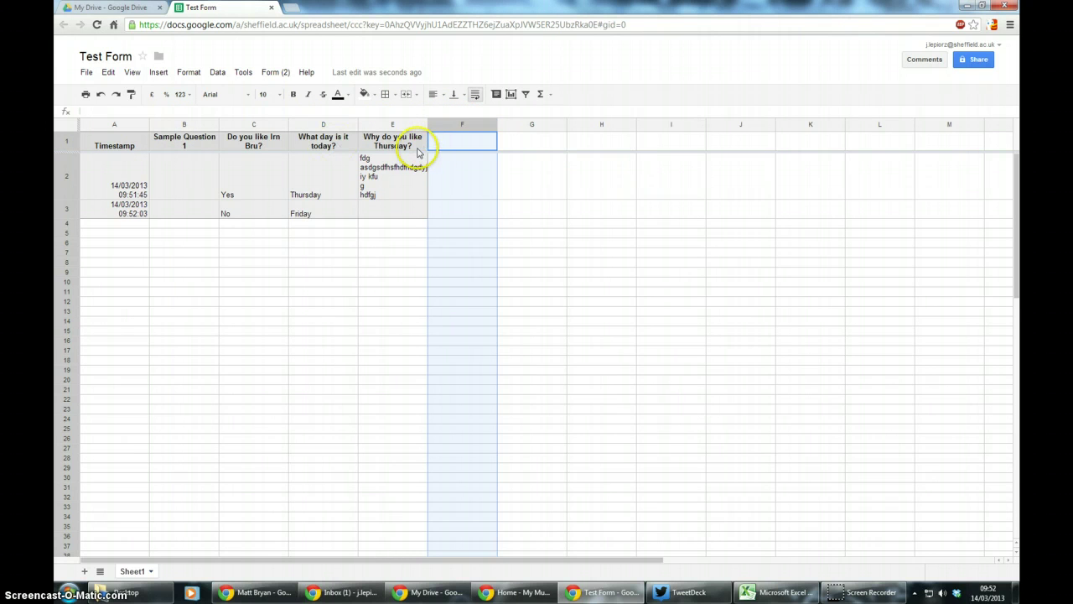
click(493, 126)
click(206, 128)
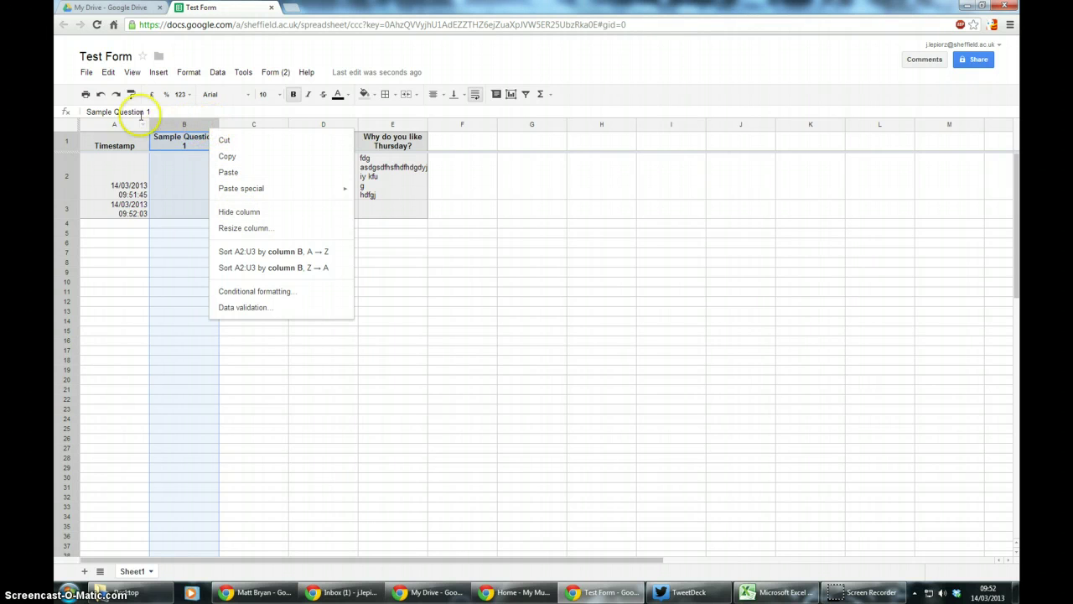
click(108, 72)
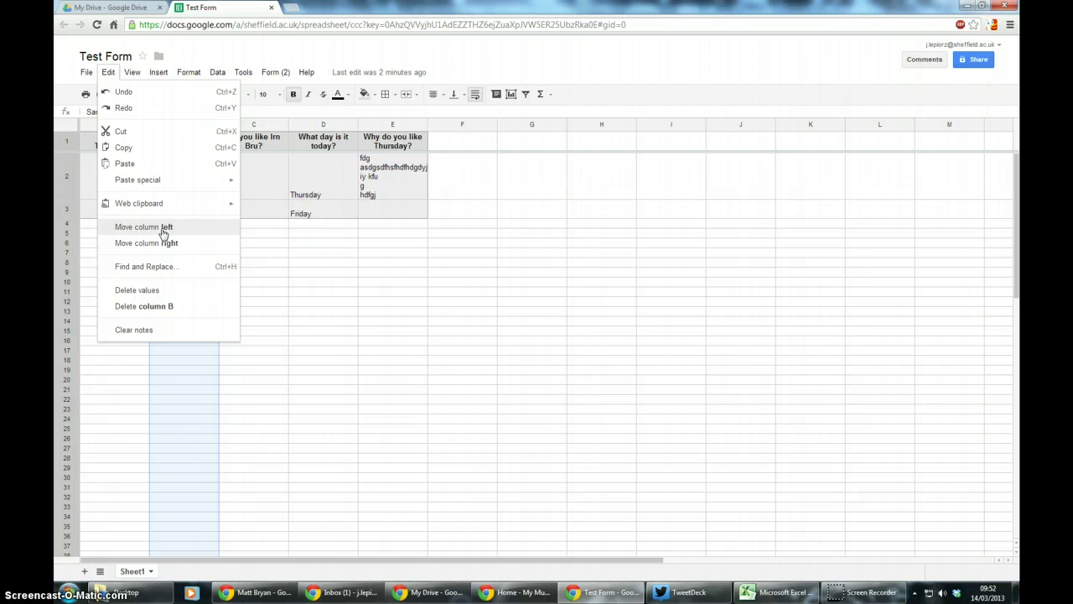
Step: Move the 'Do you like Irn Bru?' column one place left into column B
click(371, 343)
click(249, 124)
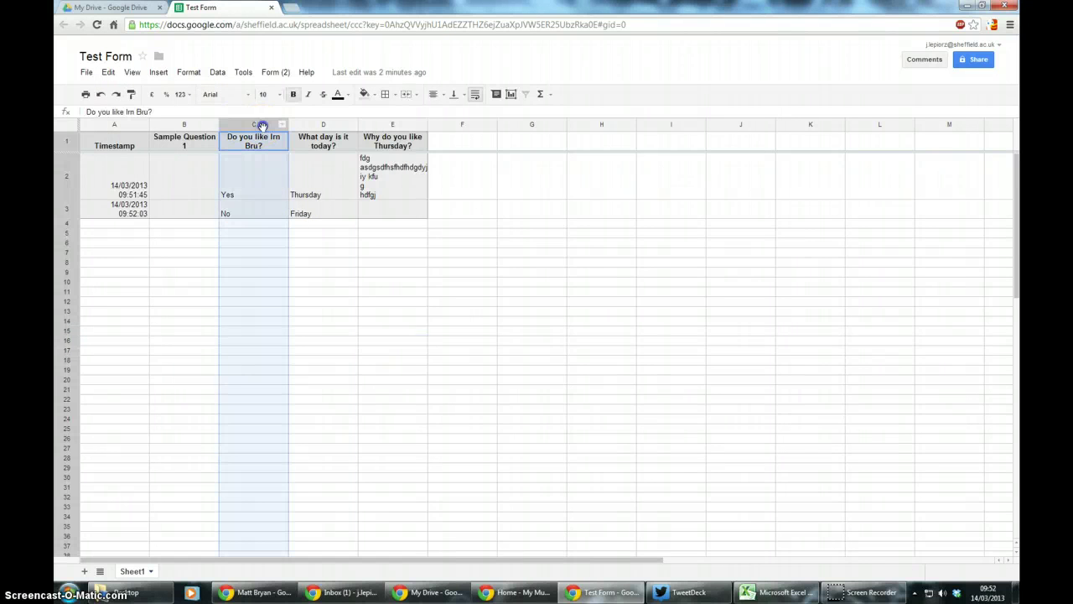
click(108, 72)
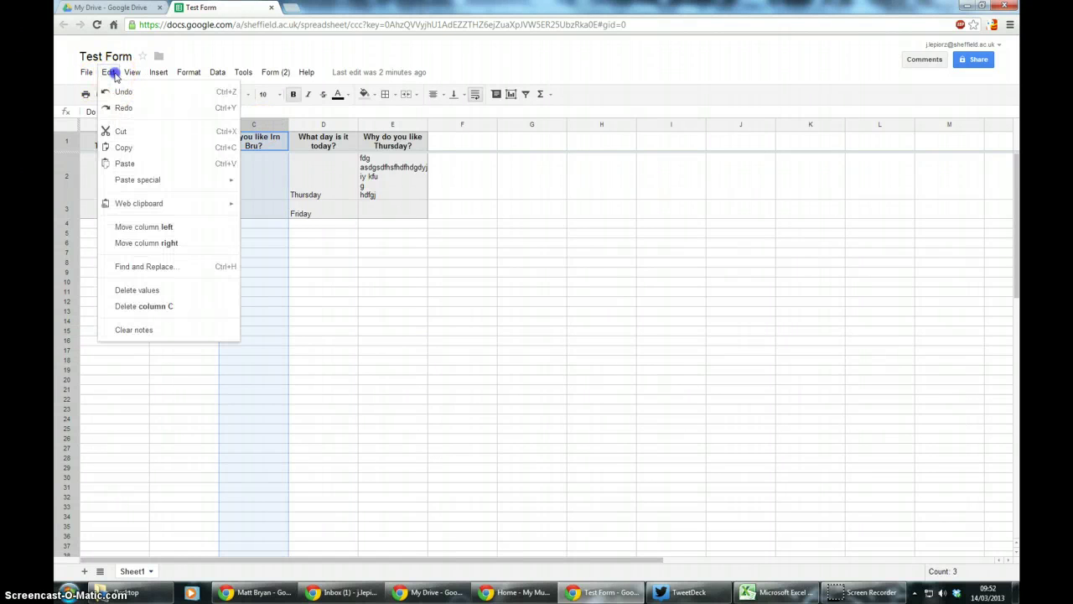
click(162, 231)
click(554, 318)
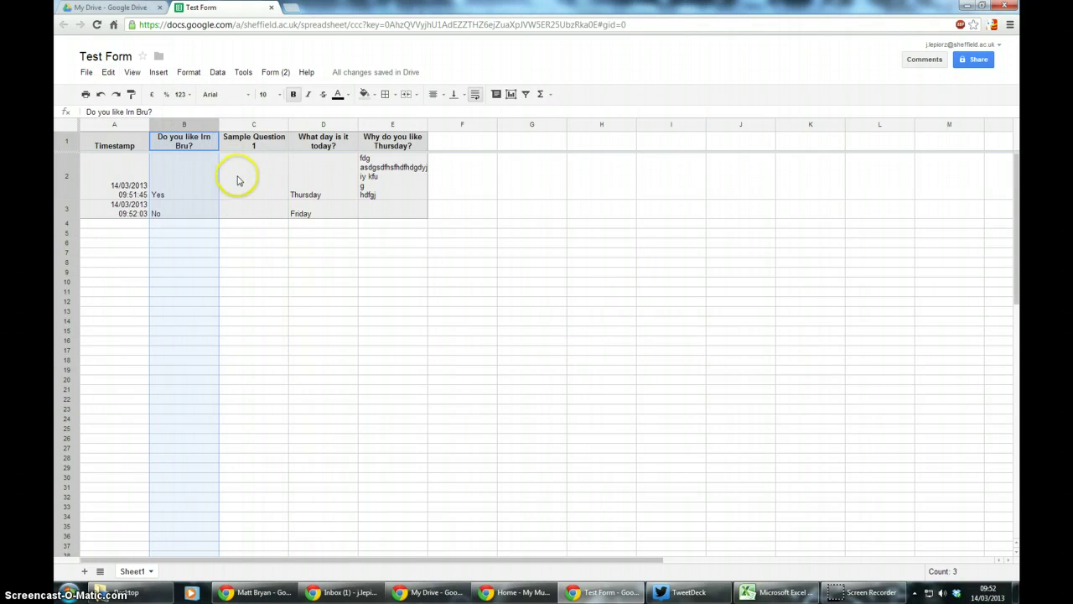
Step: Delete the empty Sample Question 1 column, confirming the warning
click(262, 125)
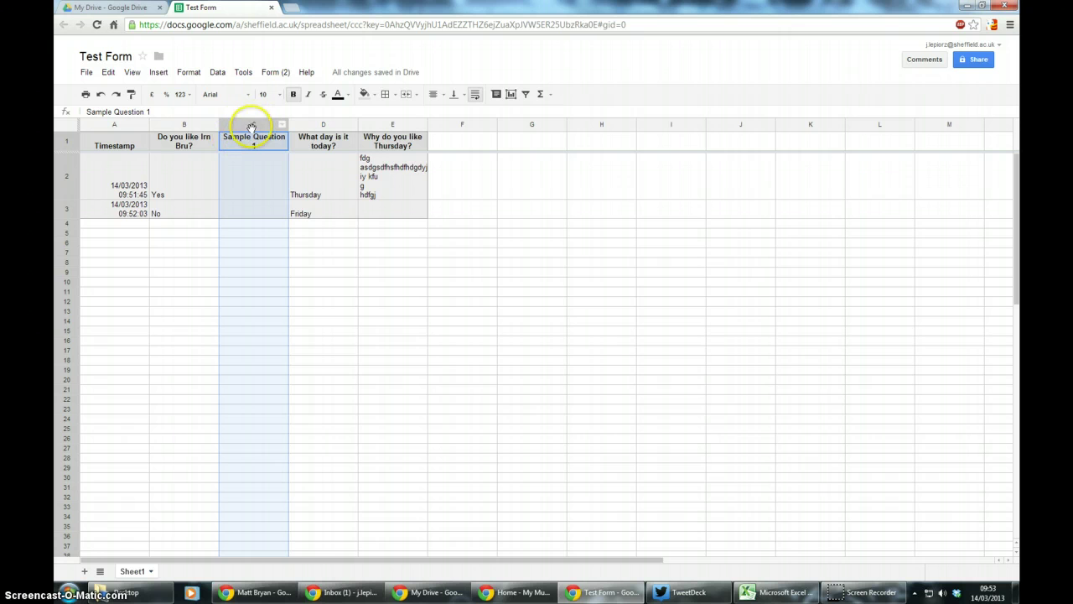
click(108, 72)
click(151, 307)
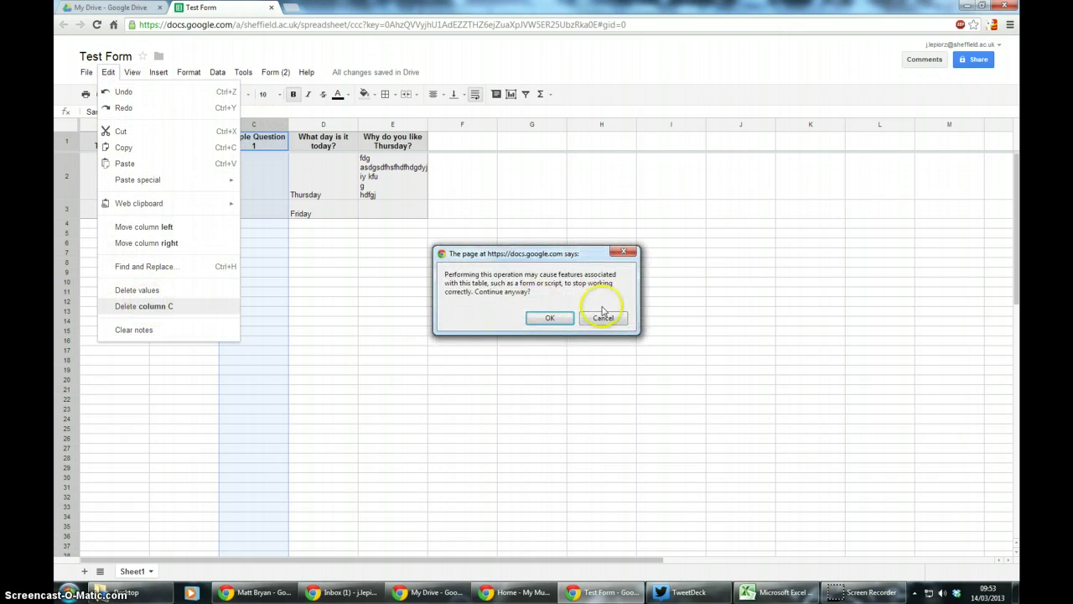
click(550, 317)
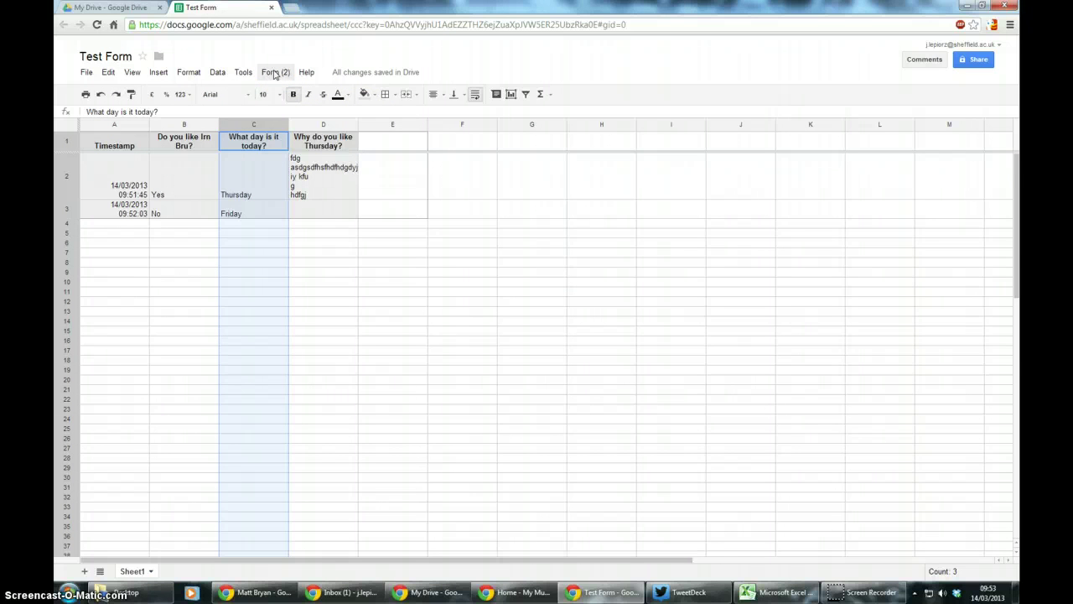
click(274, 74)
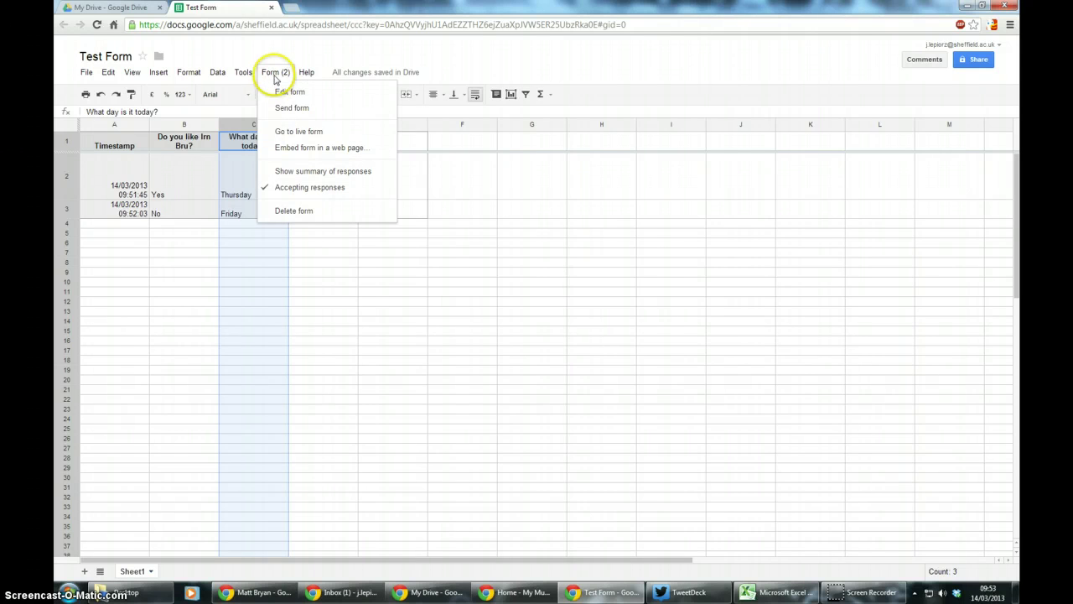
Step: Open the live form and copy its web address
click(302, 130)
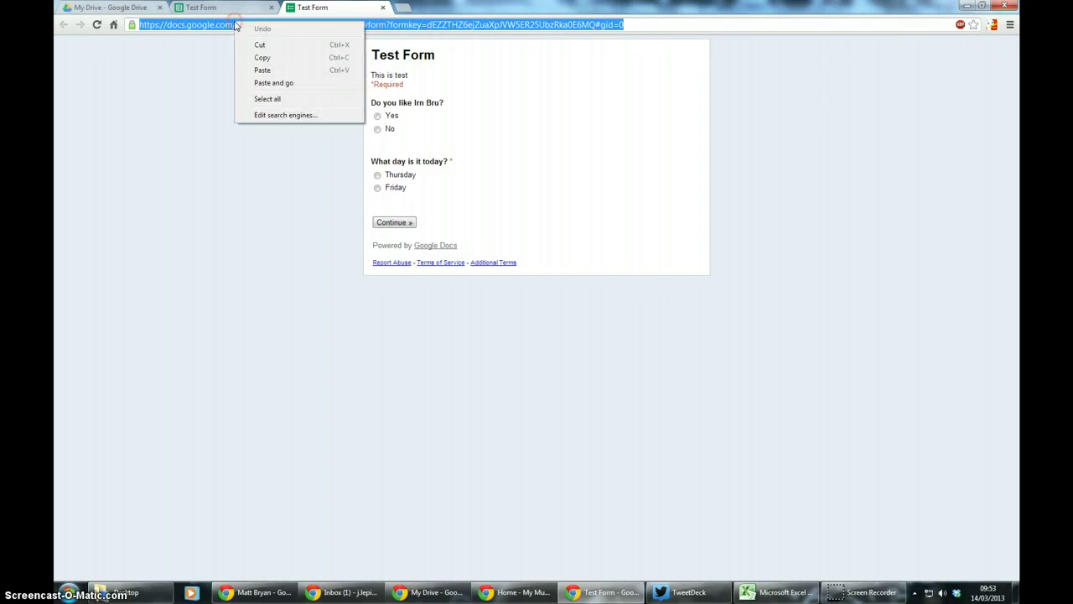
click(263, 60)
key(ctrl+shift+Tab)
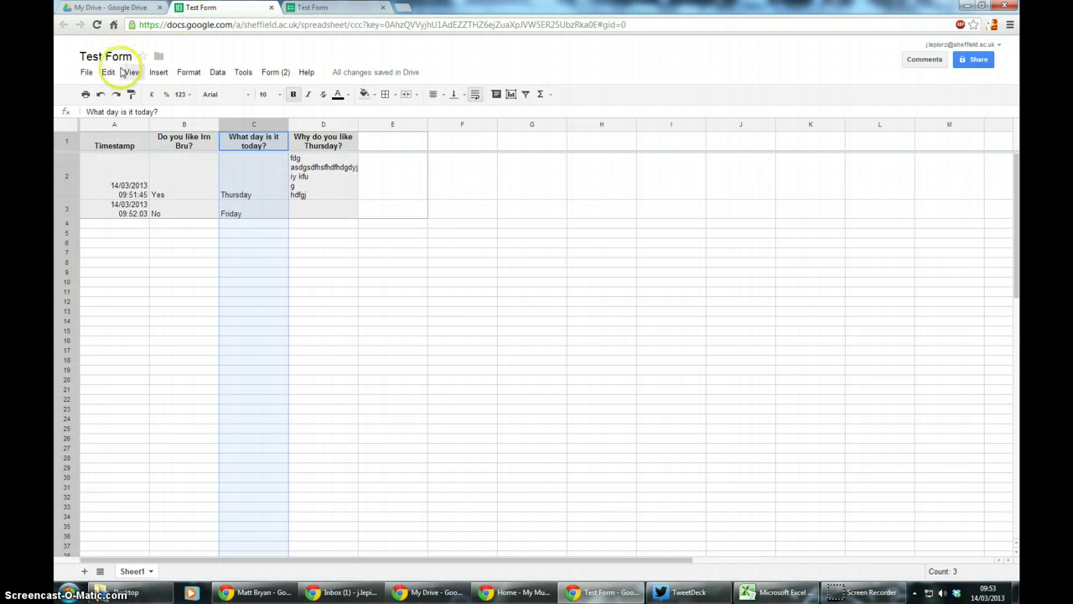
click(275, 72)
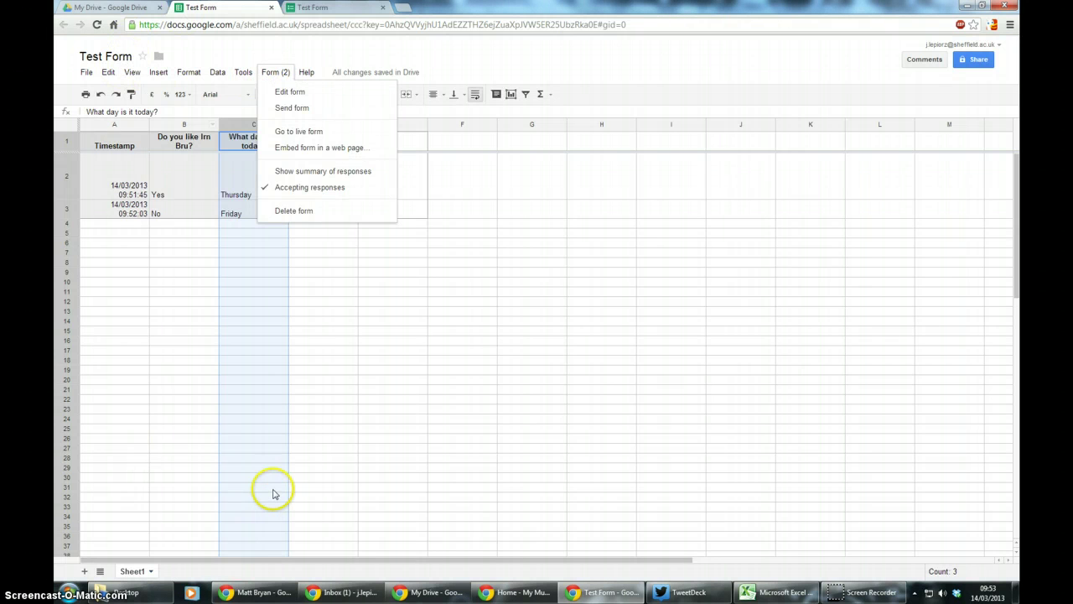
Step: Load the copied form address in an incognito window, reaching the Sheffield login page
key(ctrl+shift+n)
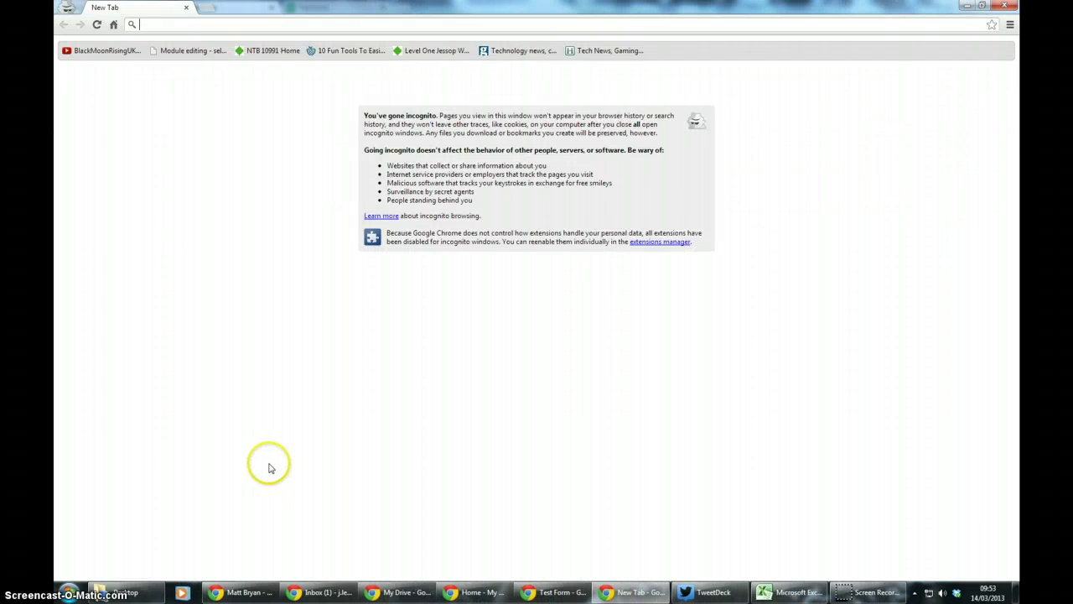
key(ctrl+v)
key(Return)
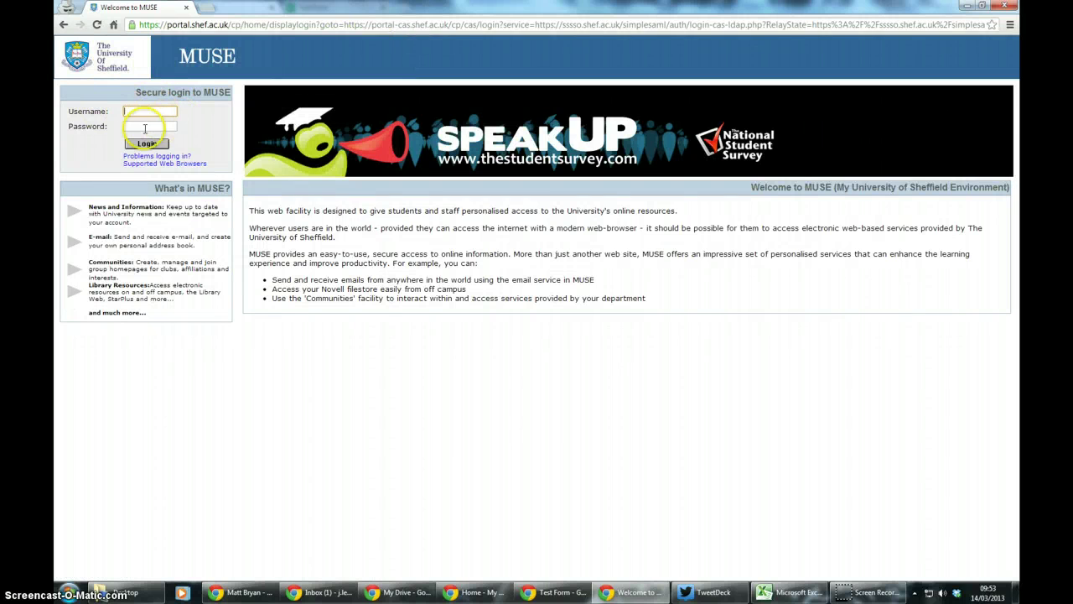
Step: Turn off 'Require University of Sheffield sign-in', save the form, and open an incognito window
click(169, 7)
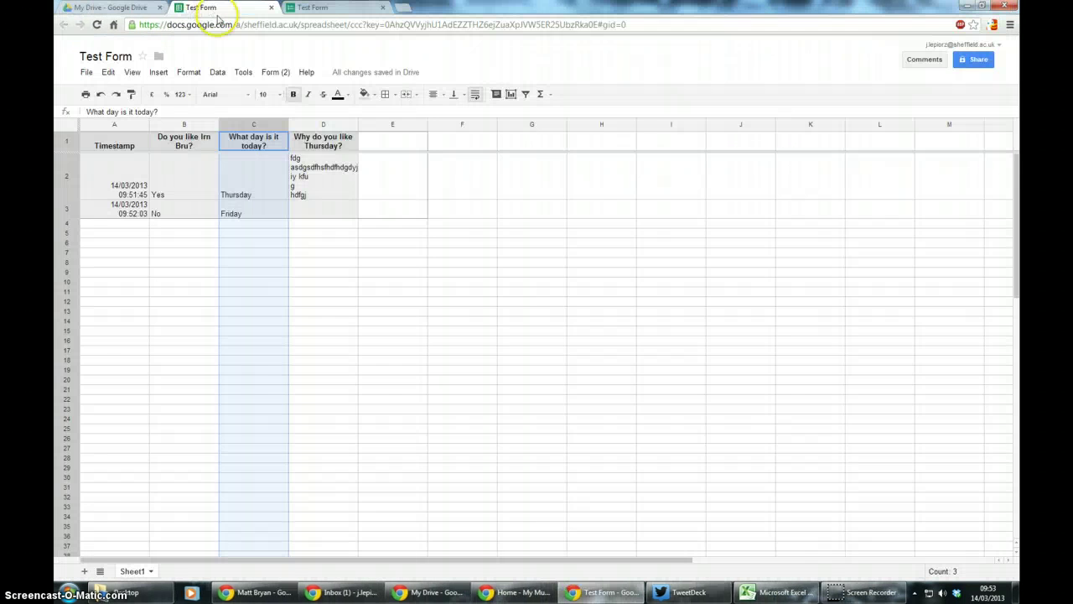
click(274, 73)
click(288, 90)
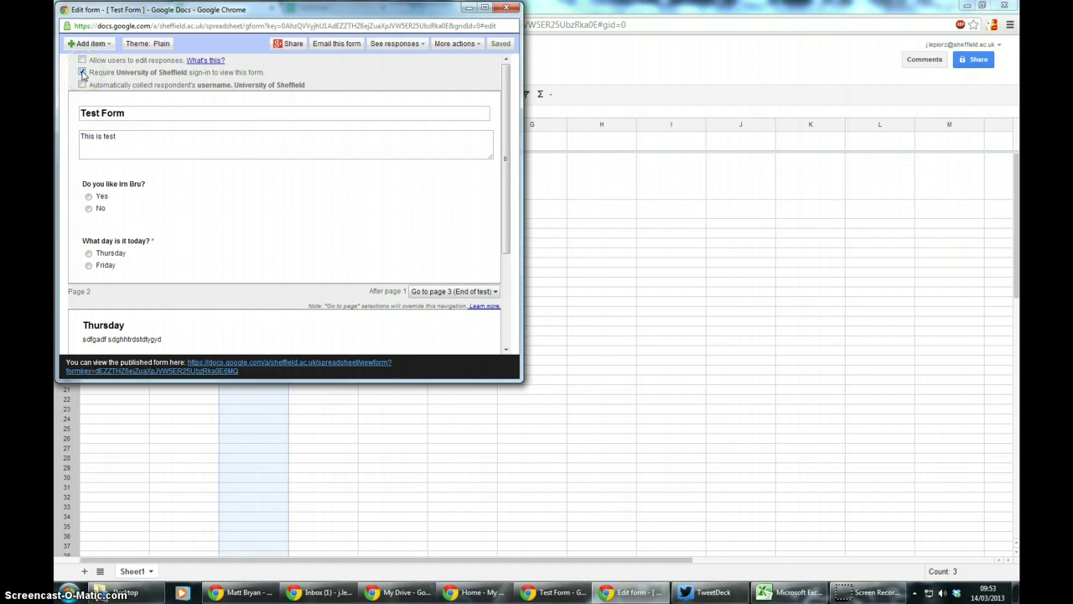
click(82, 72)
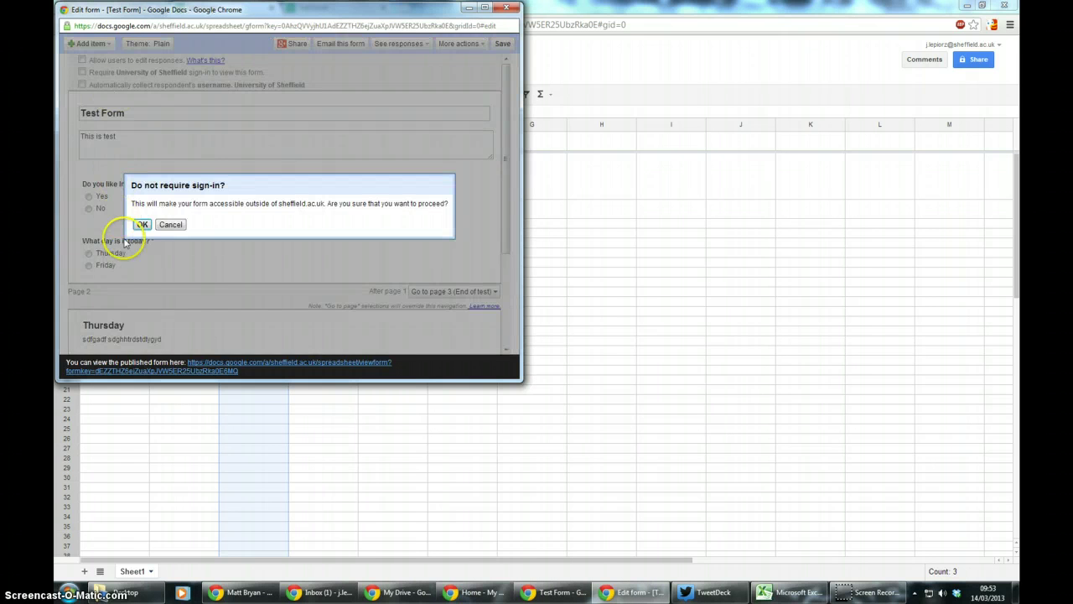
click(139, 225)
click(501, 44)
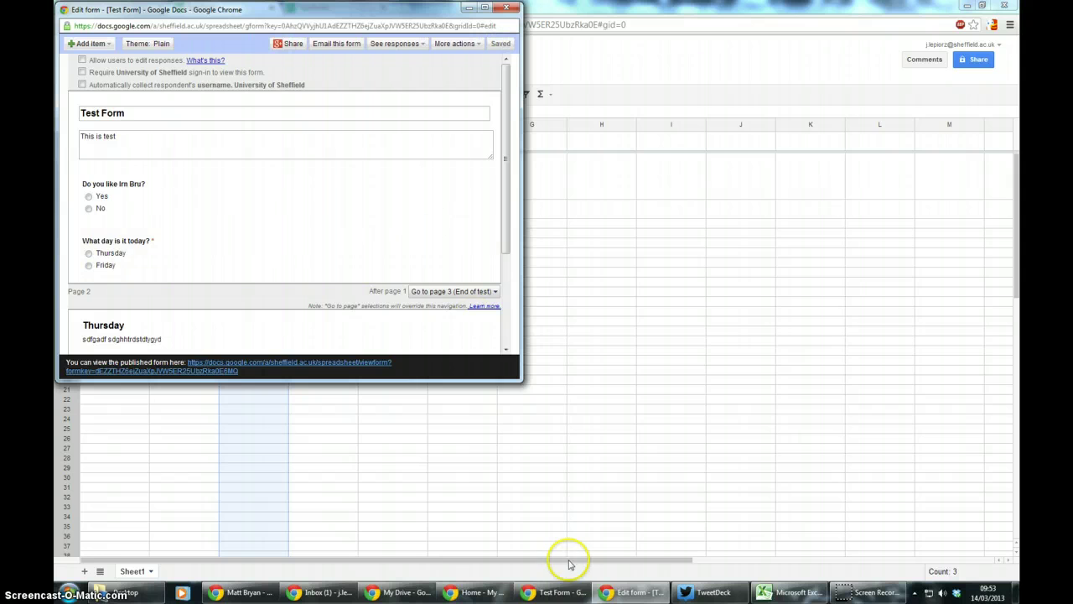
click(567, 379)
key(ctrl+shift+n)
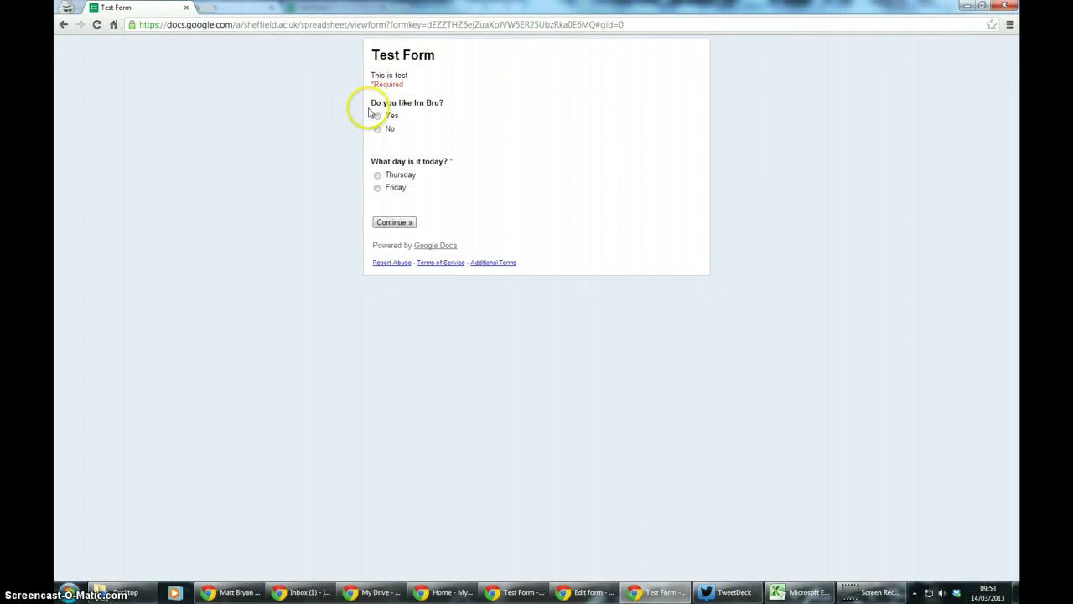
Step: Submit an anonymous Yes and Friday response from the incognito window, then close the thanks tab
click(377, 188)
click(395, 222)
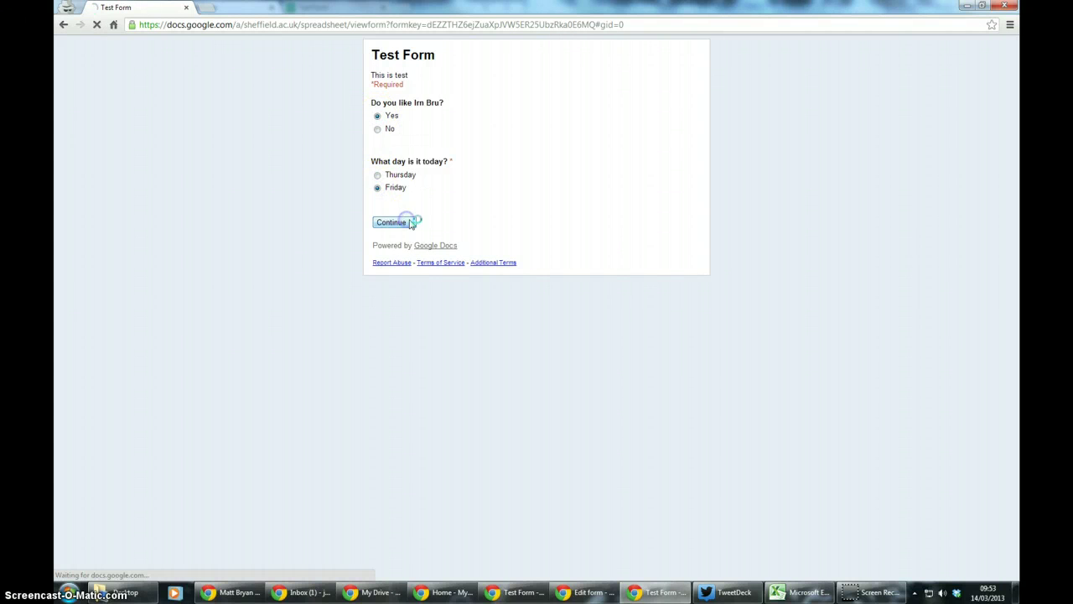
click(426, 127)
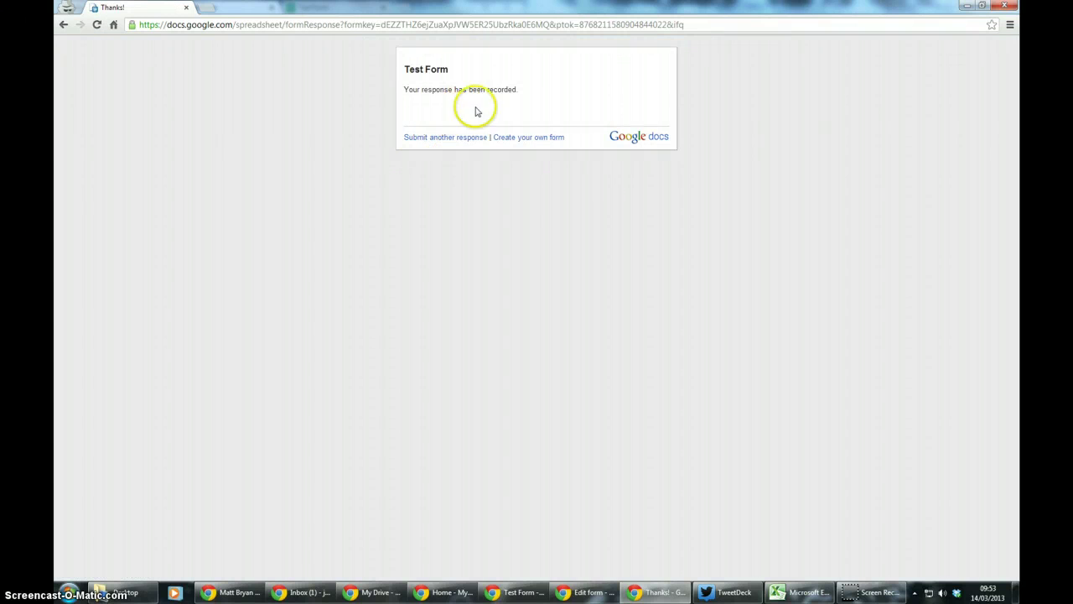
click(189, 8)
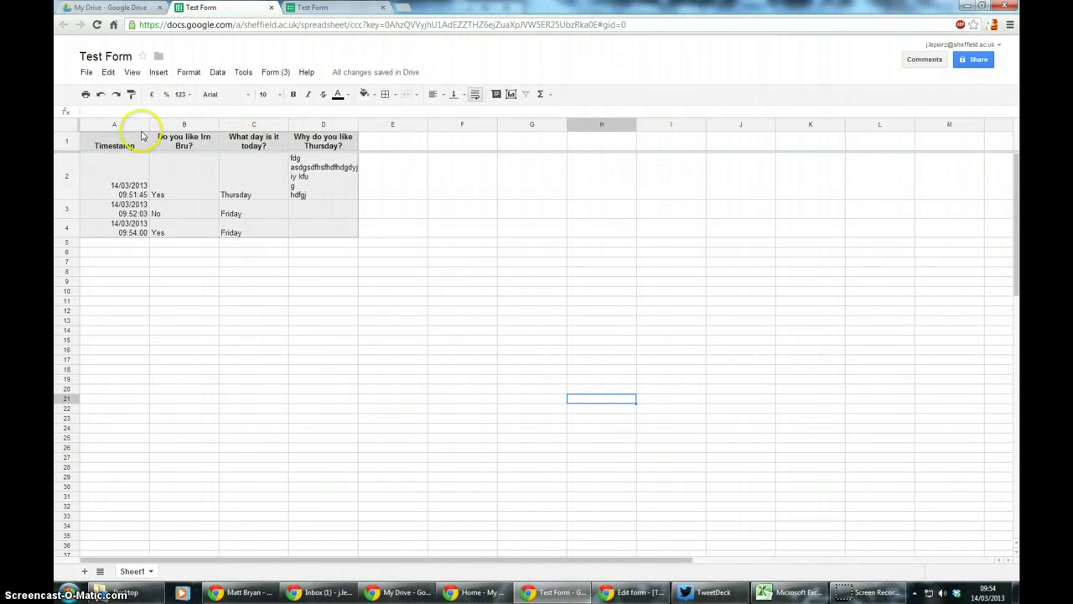
Step: Check the 14/03/2013 09:54:00 response in row 4, then open Print settings with Ctrl+P
drag(126, 229, 303, 224)
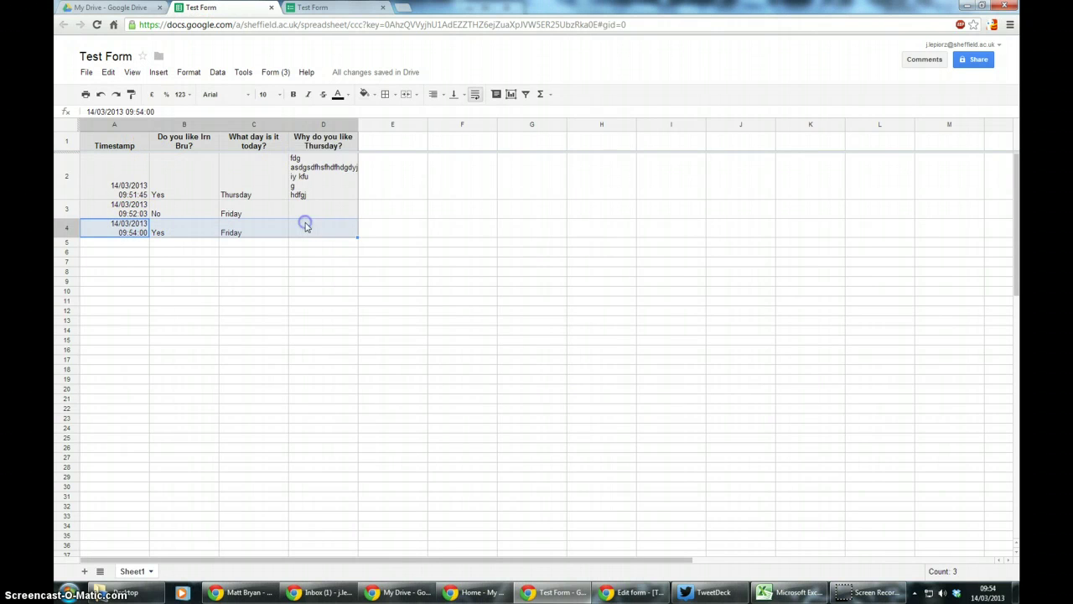
click(271, 72)
mouse_move(307, 72)
click(629, 302)
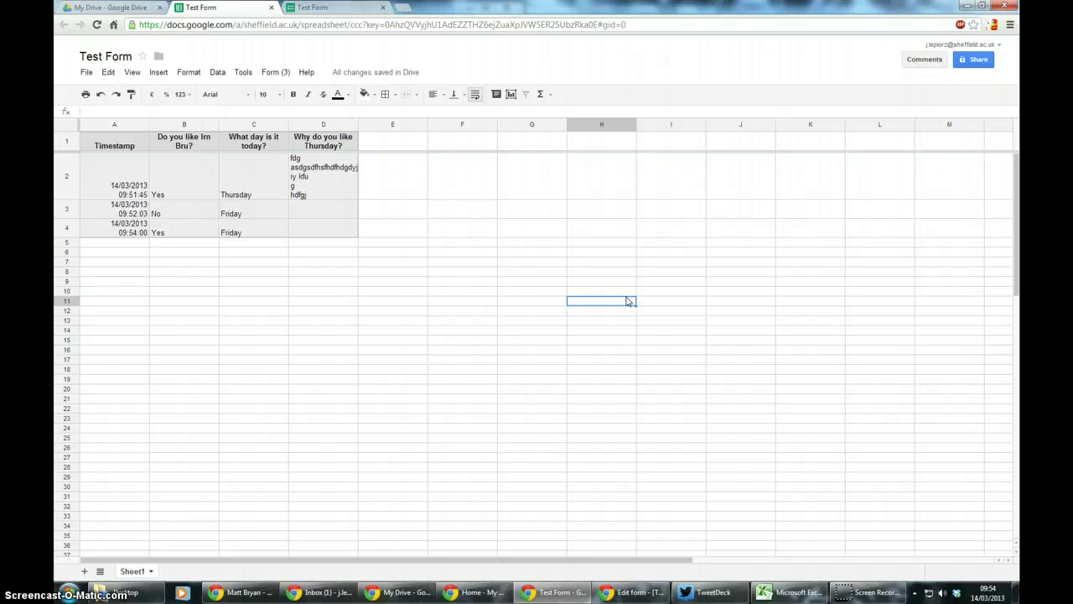
key(ctrl+p)
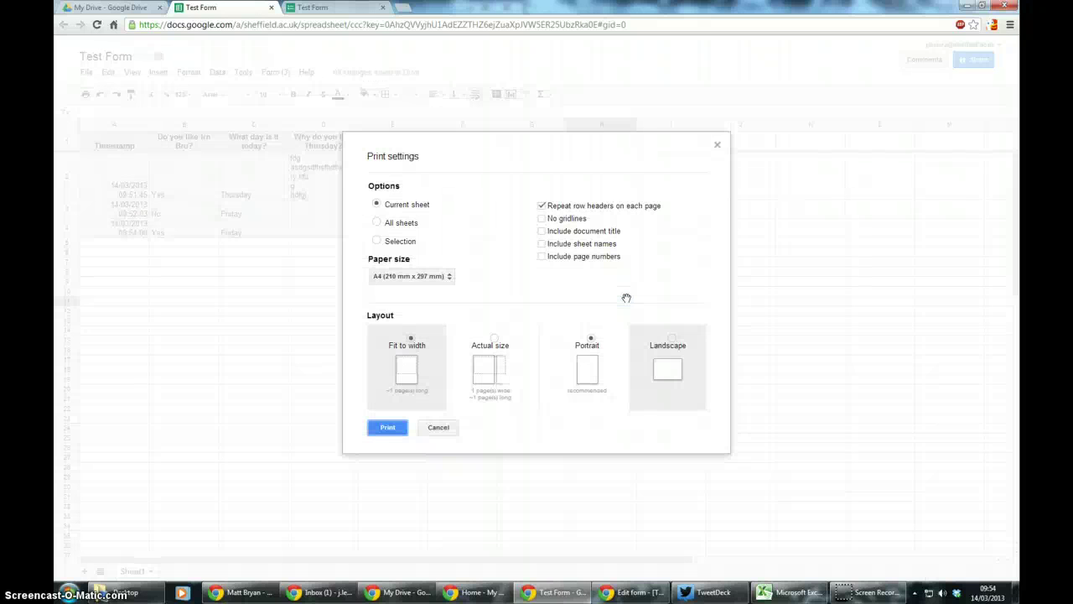